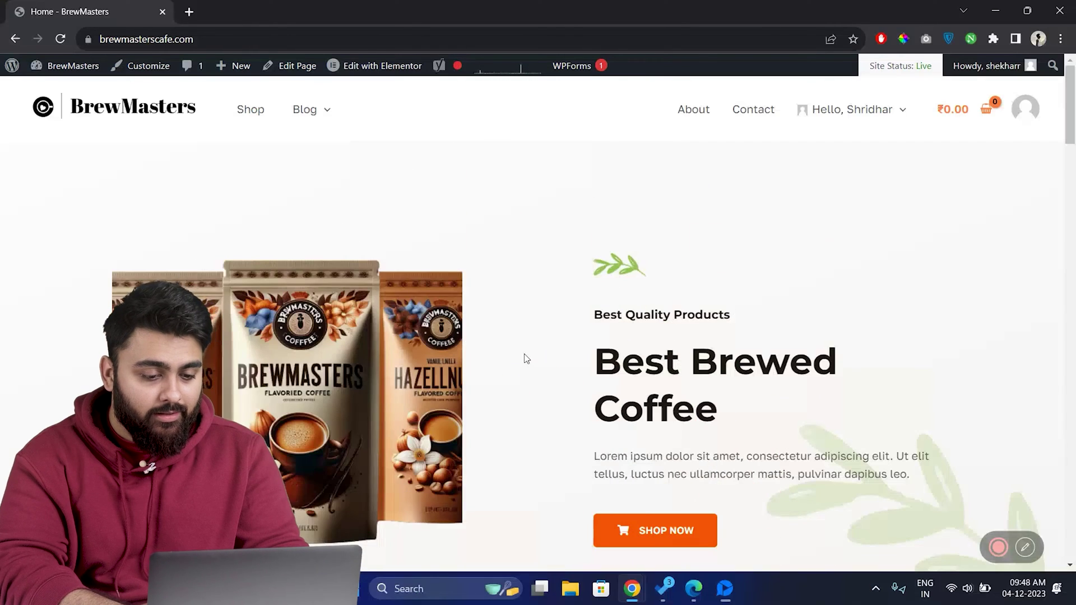
- Follow the Airlift link from the video description to the Airlift account sign-up page
scroll(526, 358, down, 20)
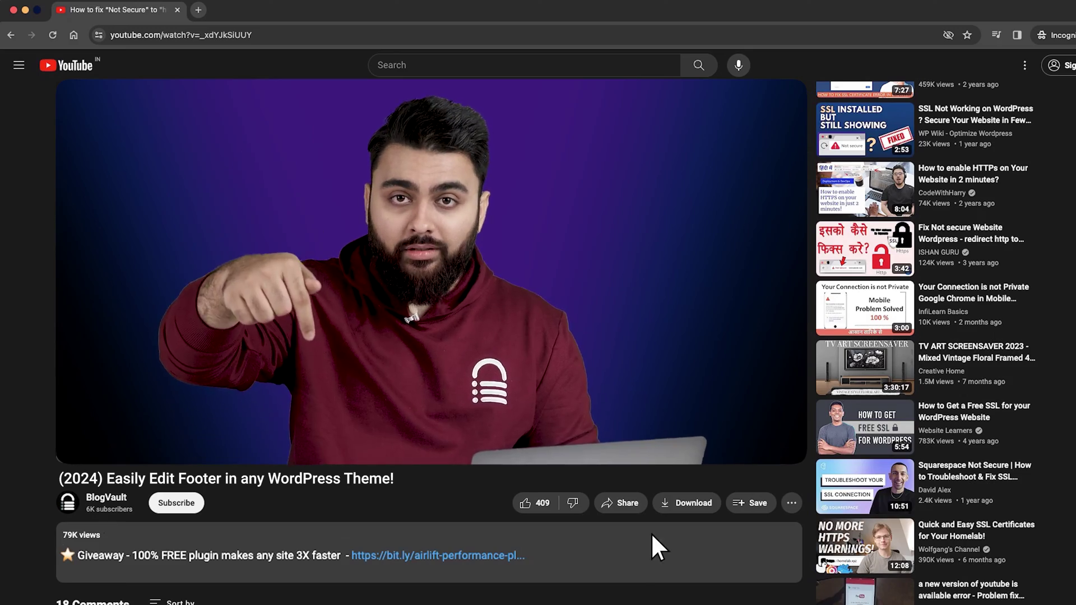
click(443, 554)
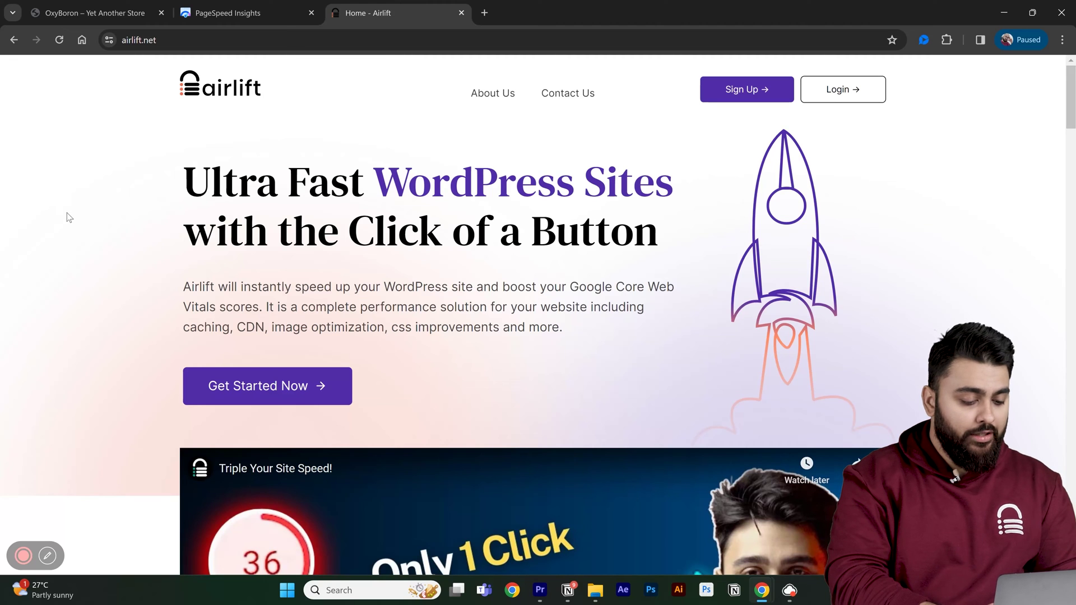
scroll(68, 218, down, 5)
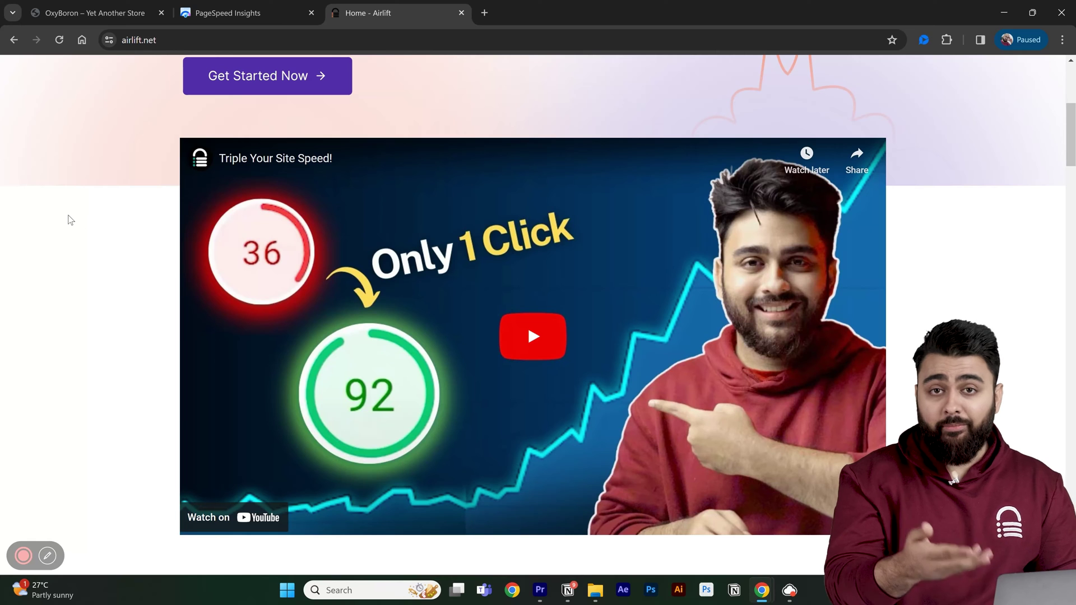
scroll(69, 219, up, 5)
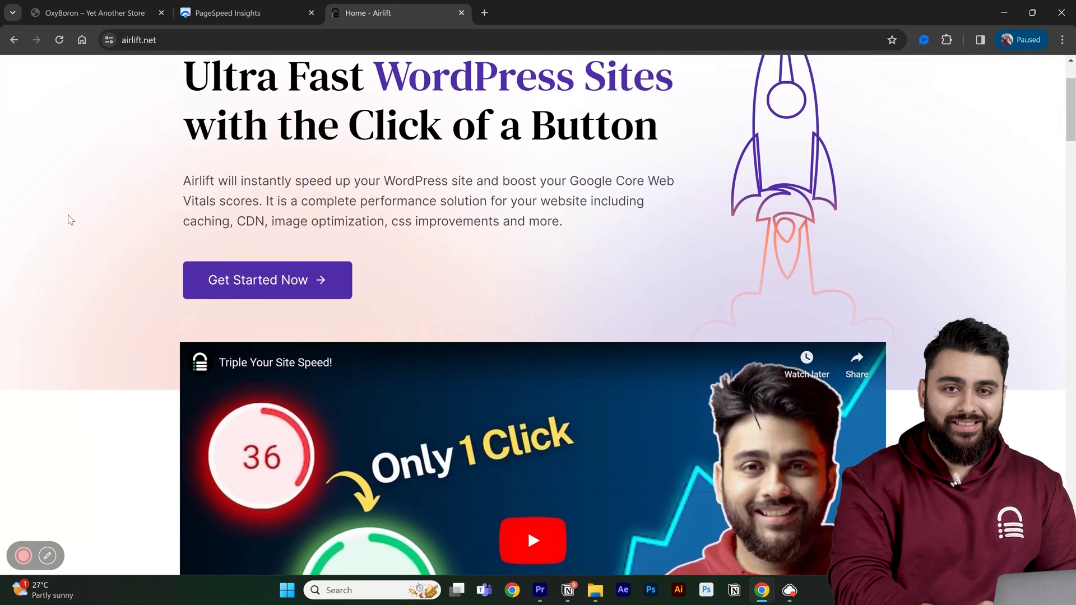
click(271, 396)
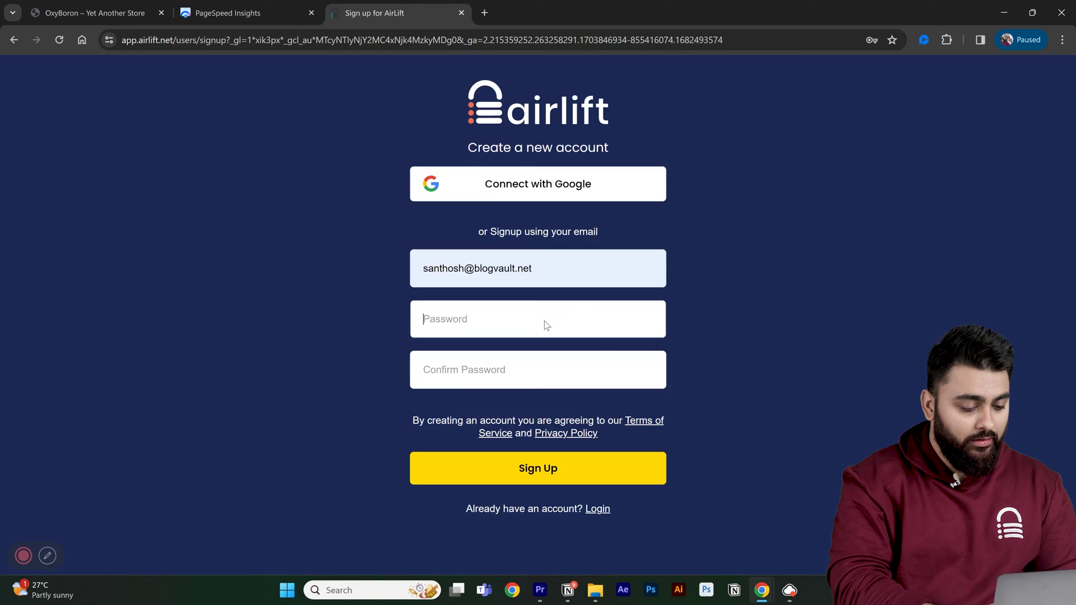
- Sign up for the Airlift account by entering and confirming the account password
click(544, 321)
text(••••••)
click(560, 373)
text(••••••)
key(Return)
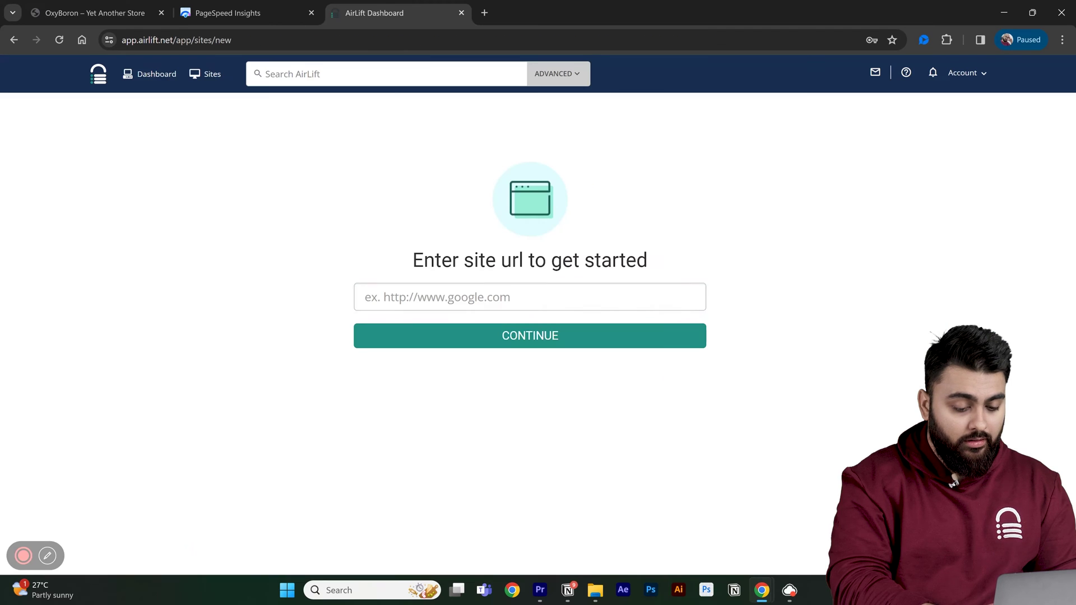
click(557, 340)
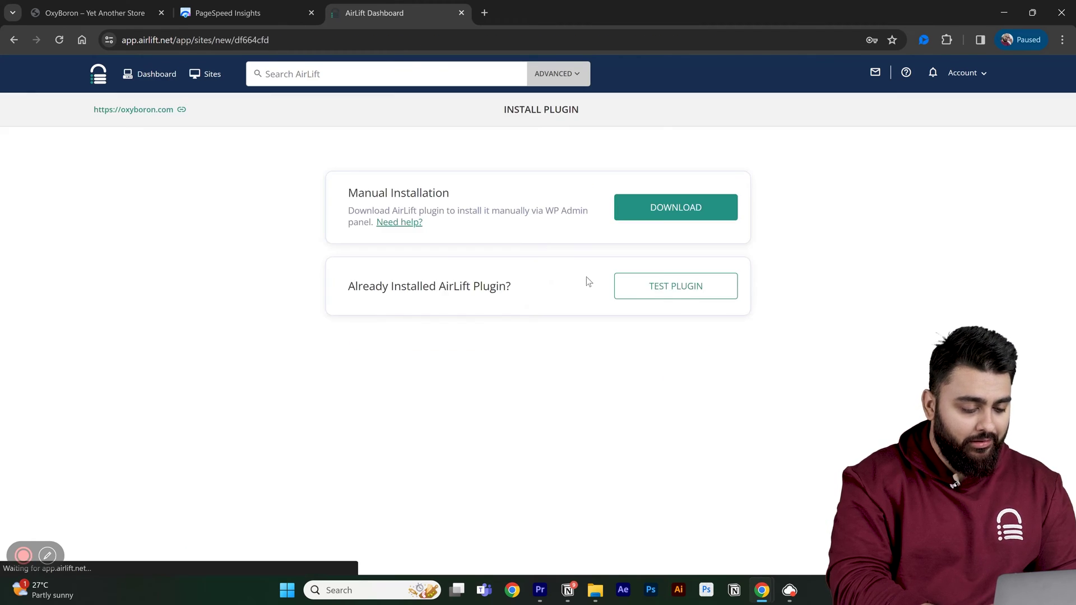
click(680, 213)
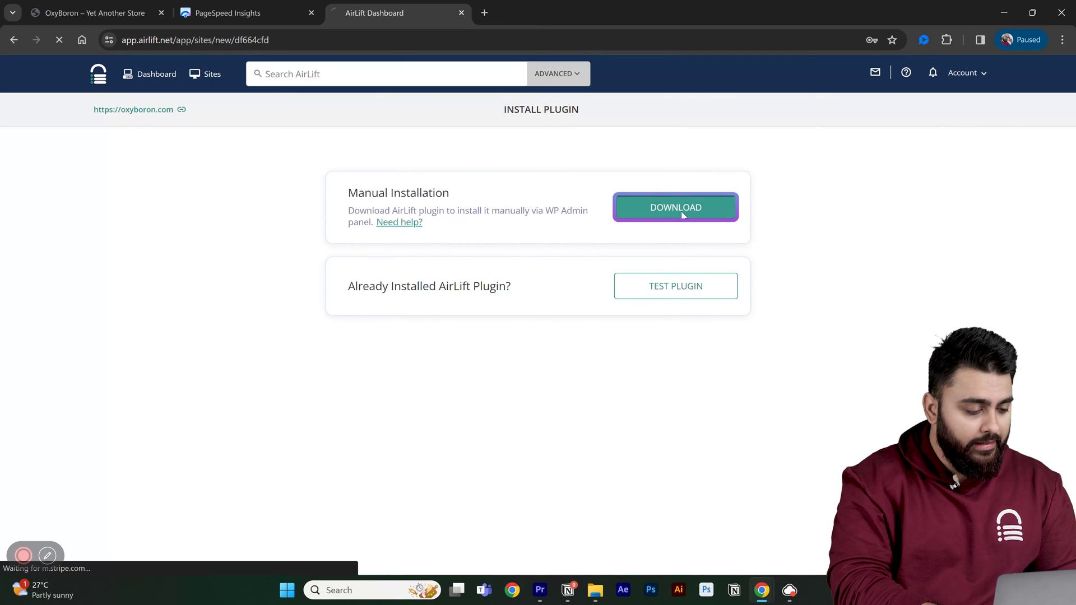
key(super+e)
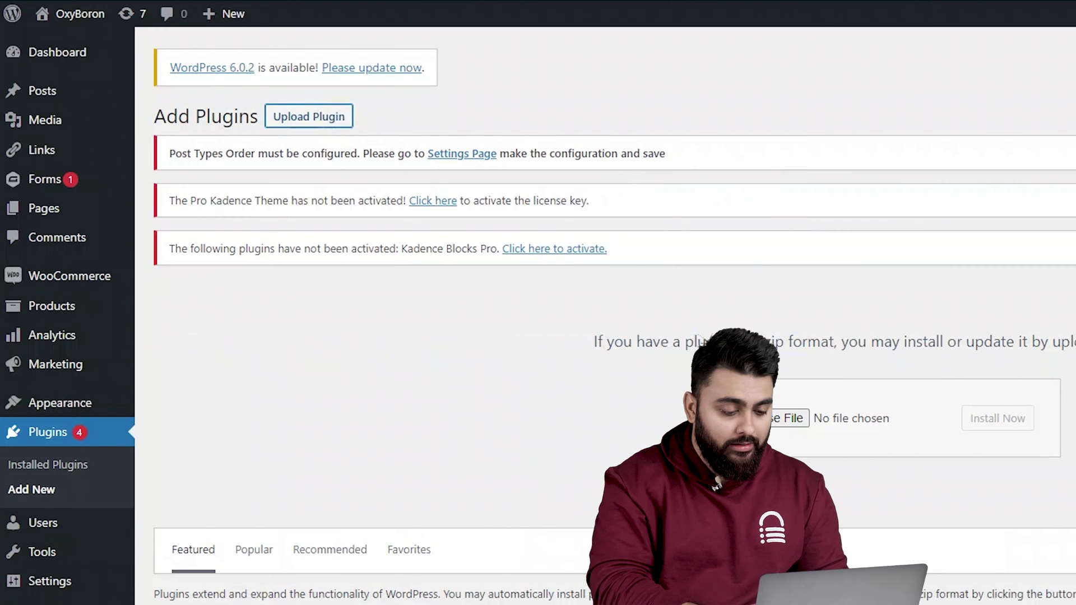
- Install the uploaded airlift (35).zip plugin and activate Airlift
click(990, 416)
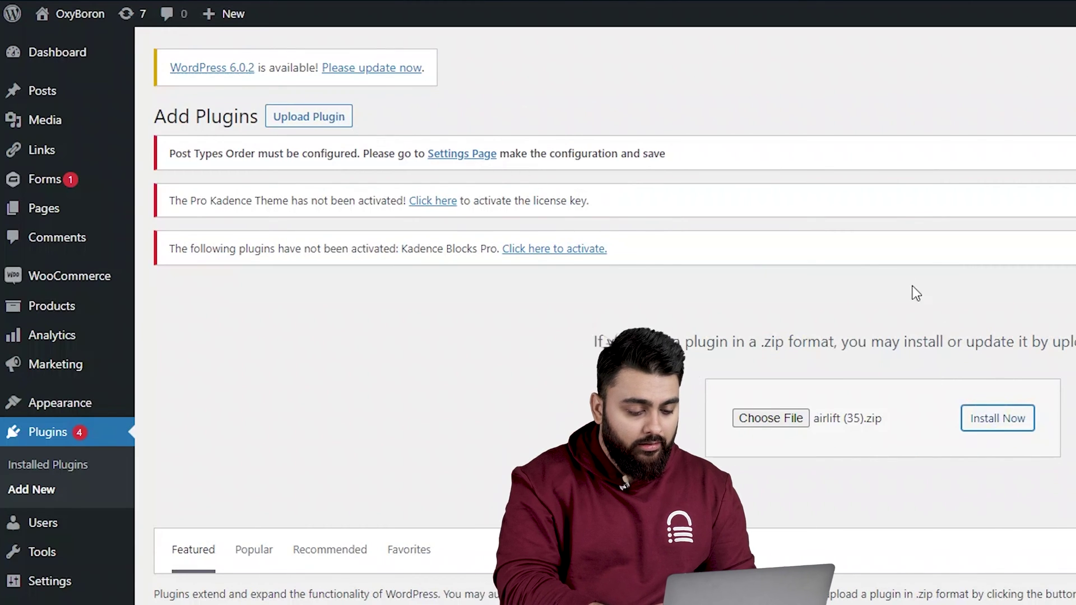
click(205, 380)
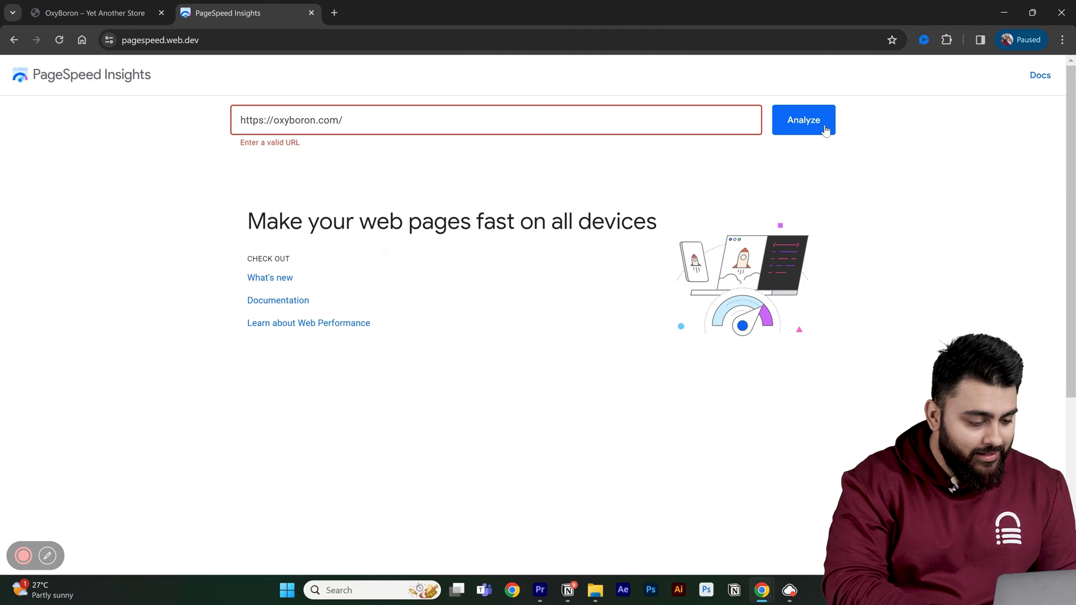
click(826, 127)
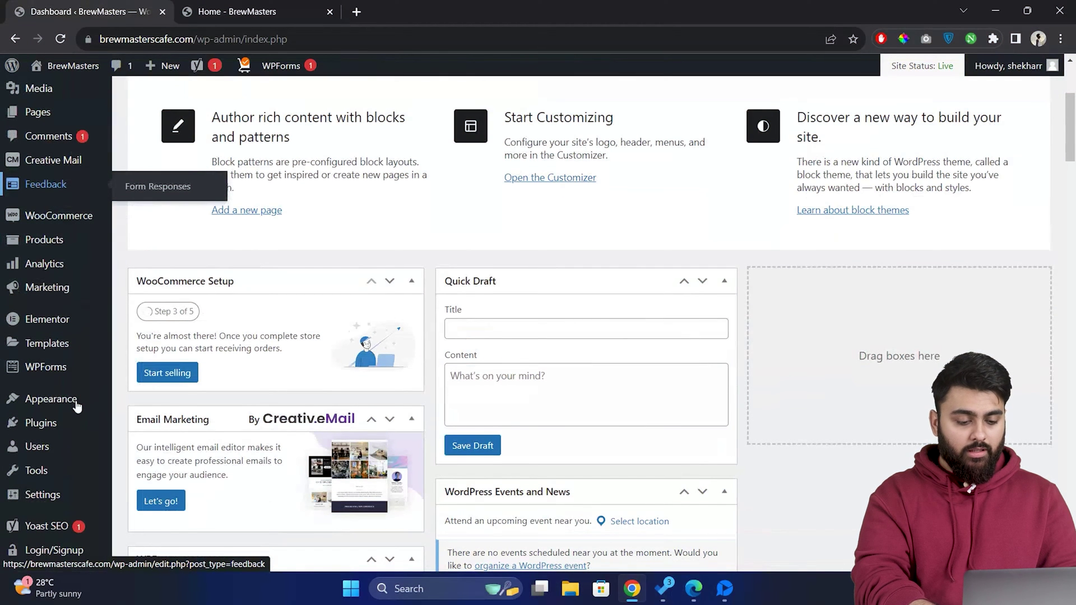
- Open Appearance > Widgets with the Settings panel and expand Footer Builder Widget 2's Site Links
mouse_move(57, 403)
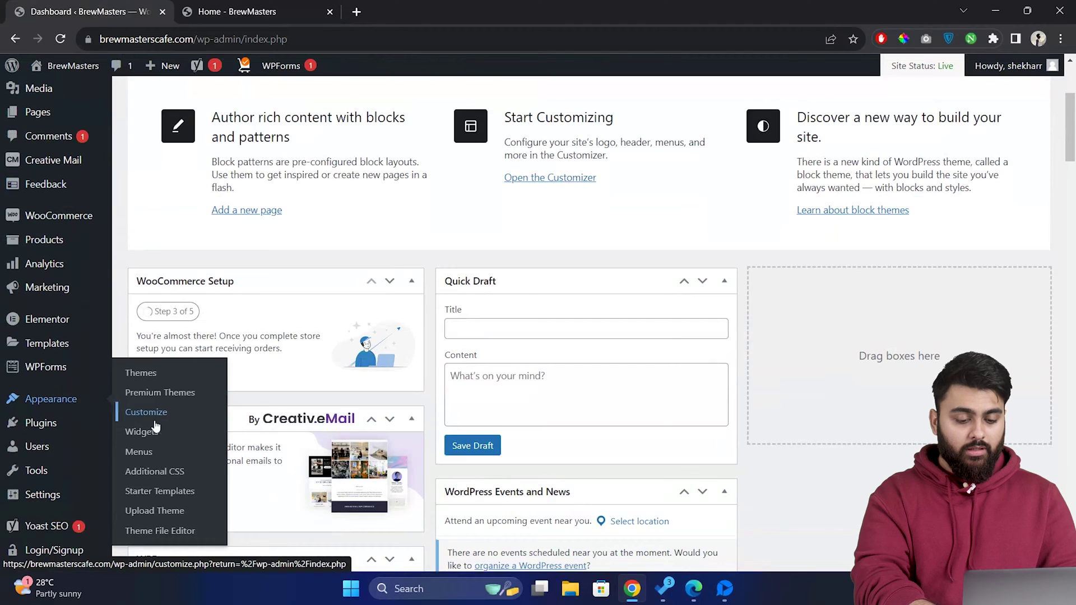
click(202, 434)
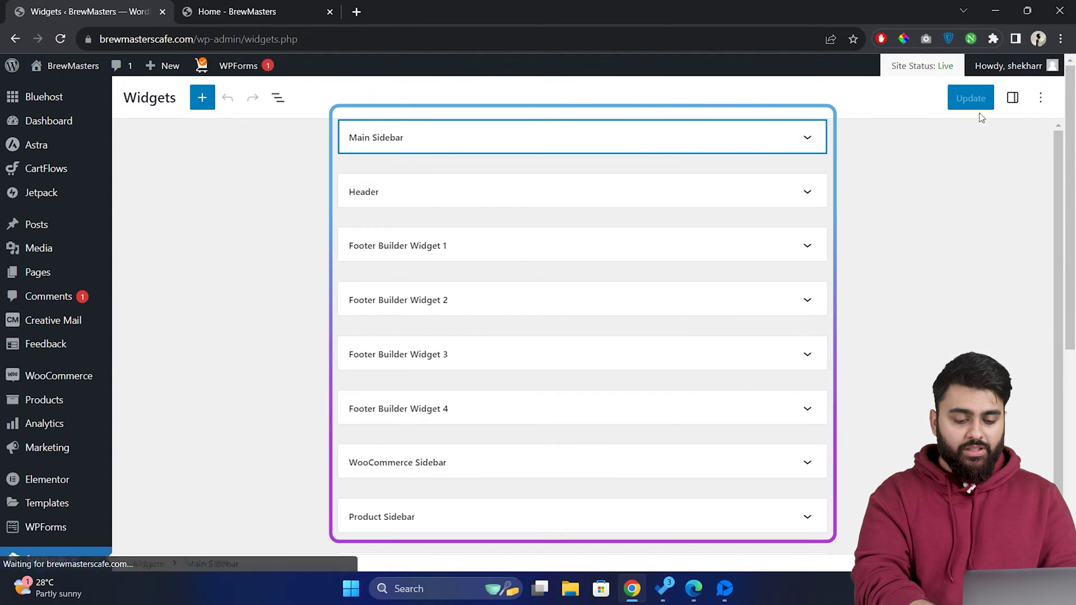
click(1013, 98)
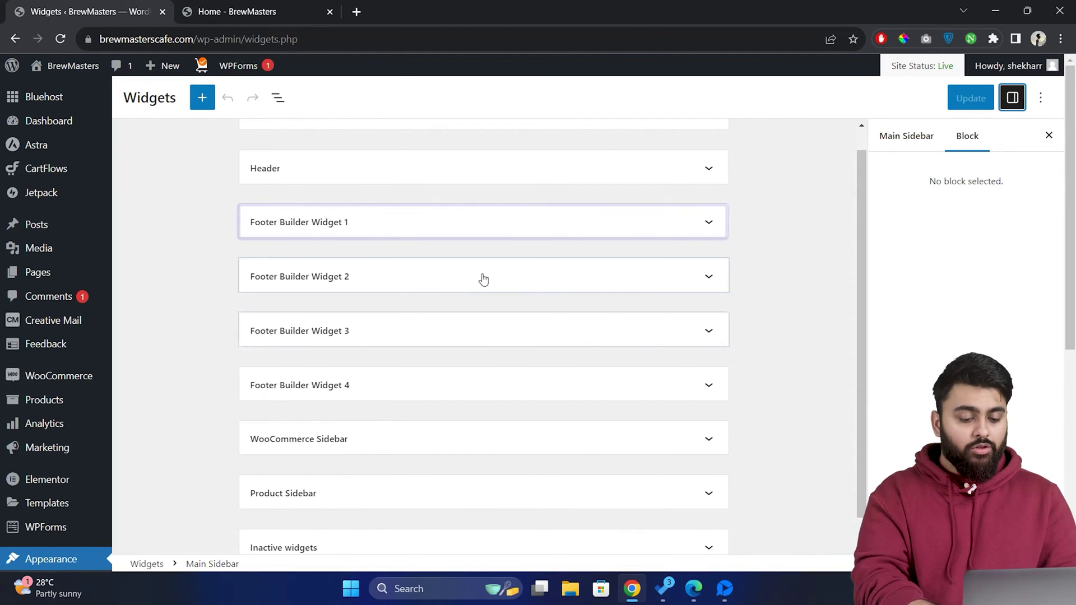
click(484, 269)
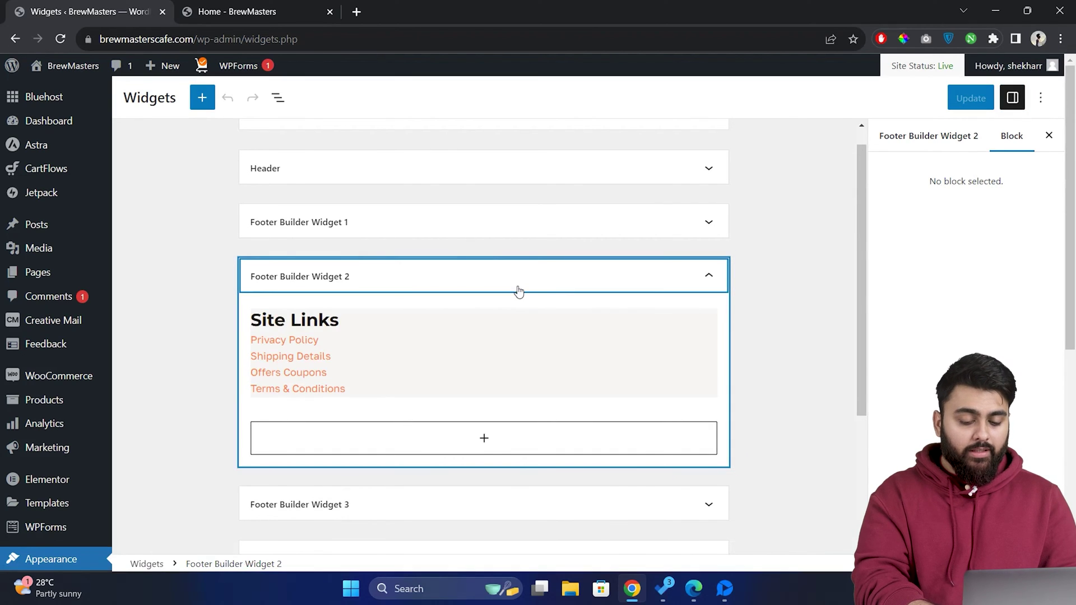
scroll(89, 364, down, 5)
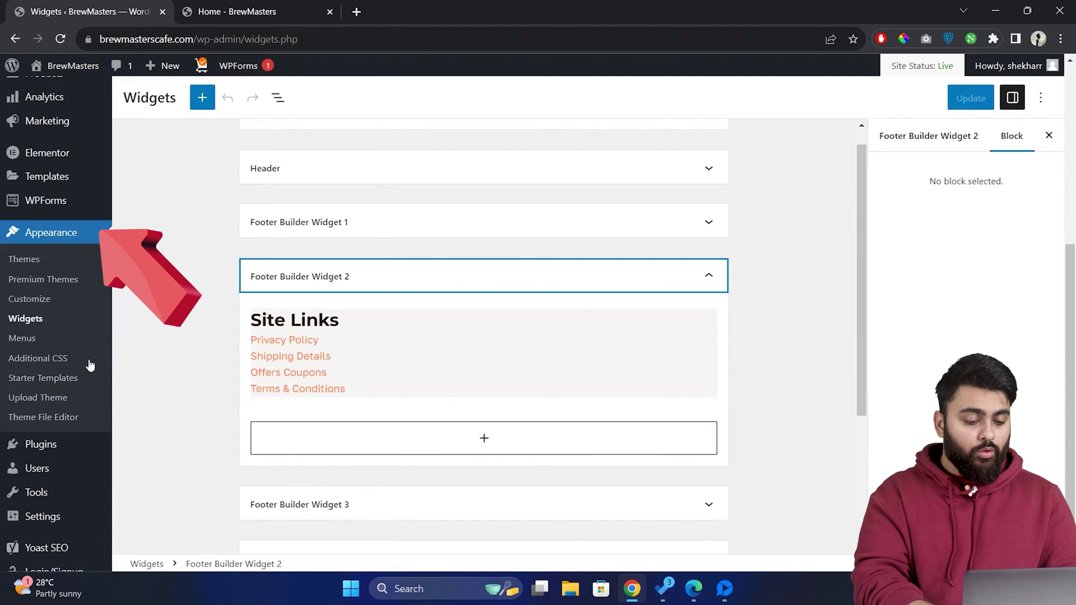
- Create a new navigation menu named Footer Menu
click(89, 338)
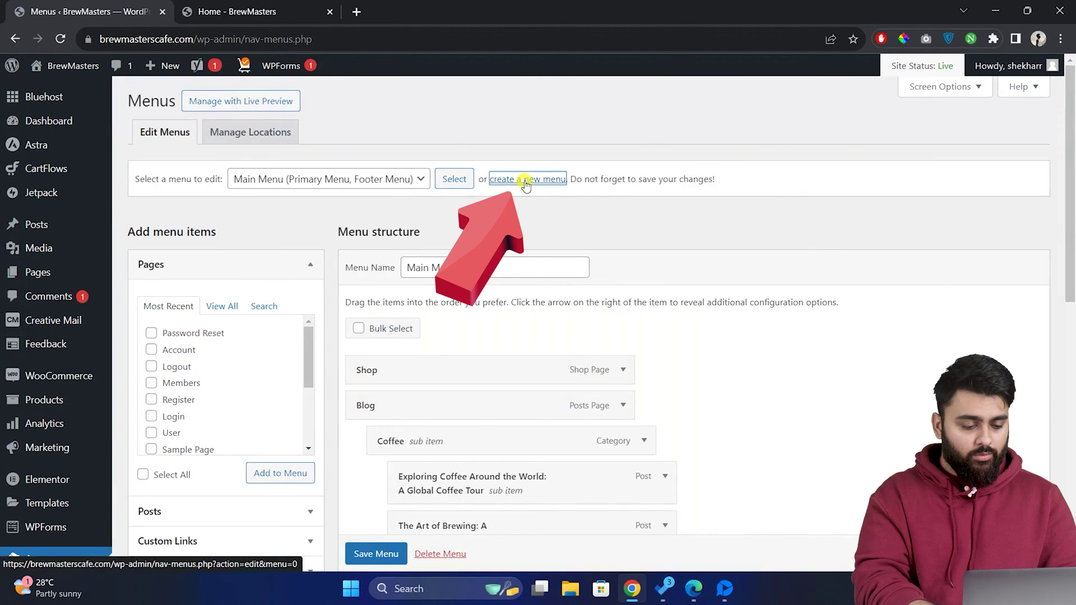
click(526, 180)
click(492, 268)
text(Foor)
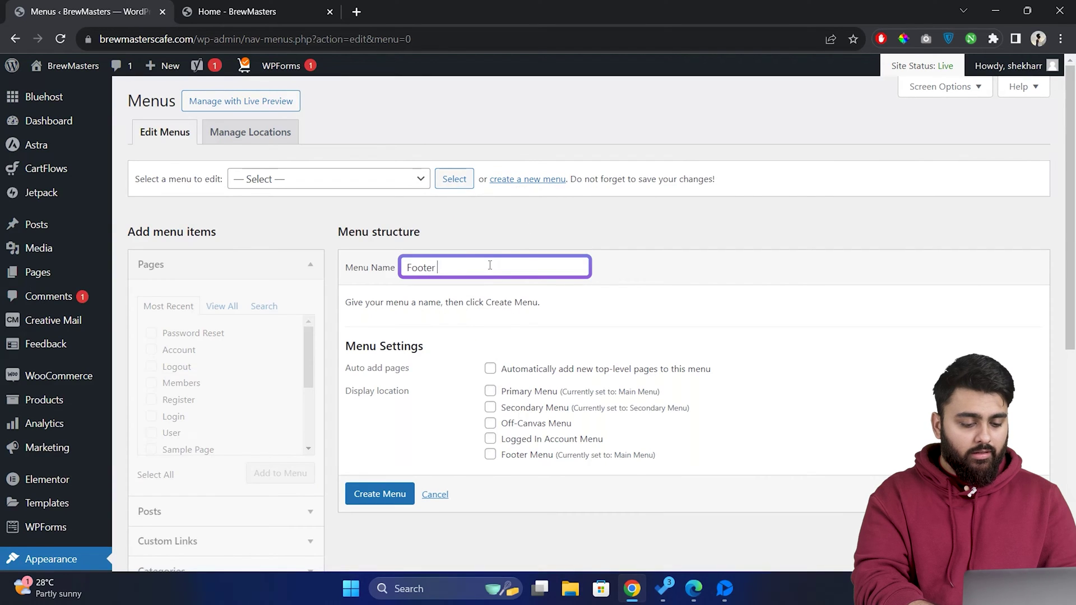
click(394, 495)
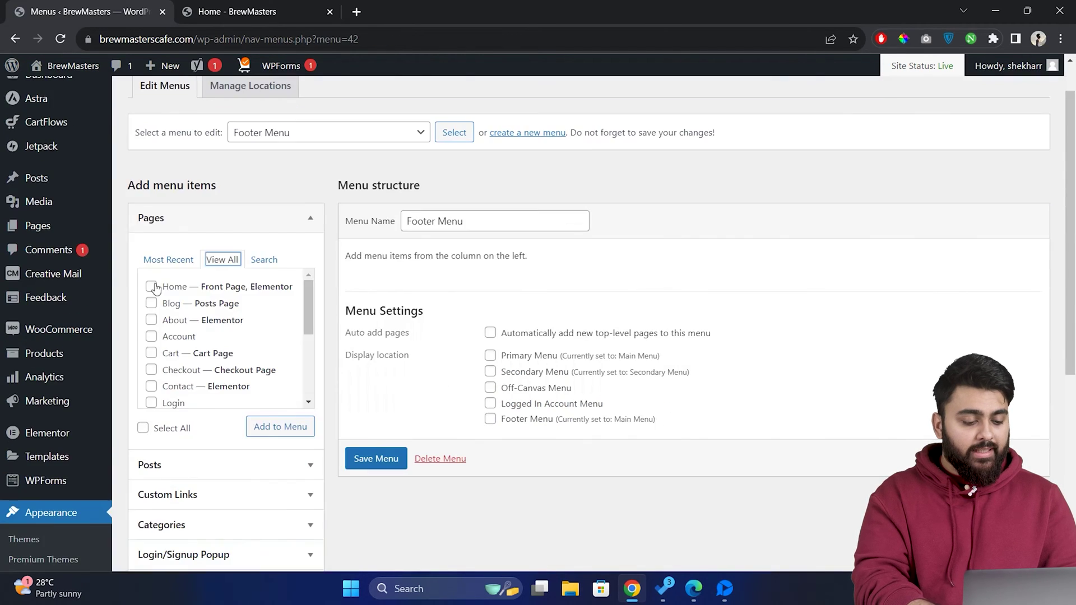
- Add the Home, Blog, About, Contact and other pages to Footer Menu, save, and return to Widgets
click(151, 286)
click(151, 303)
click(152, 320)
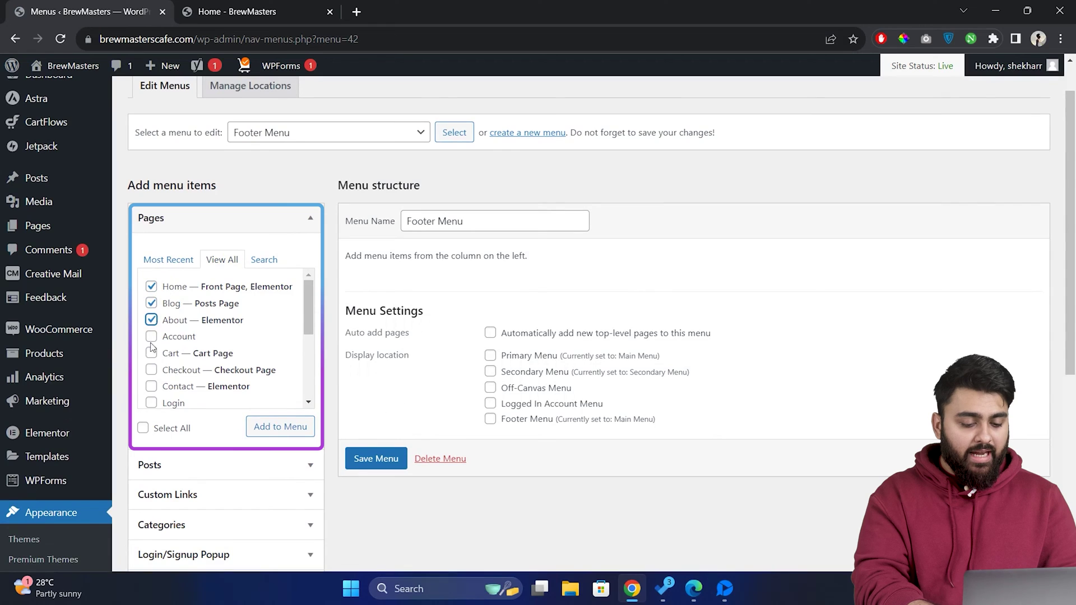
click(151, 386)
scroll(153, 388, down, 2)
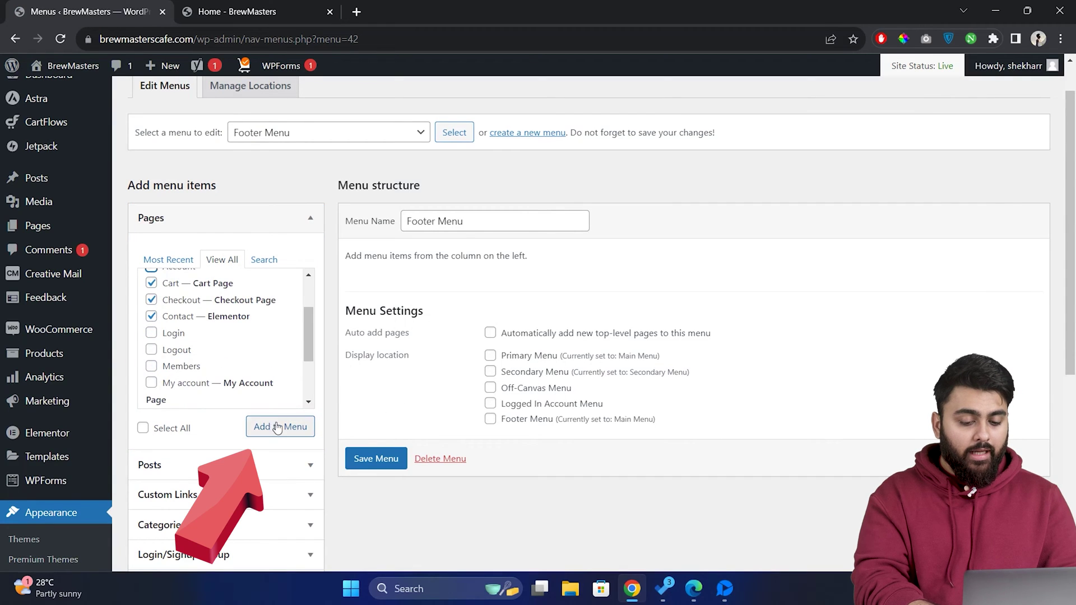
scroll(479, 408, down, 5)
click(382, 512)
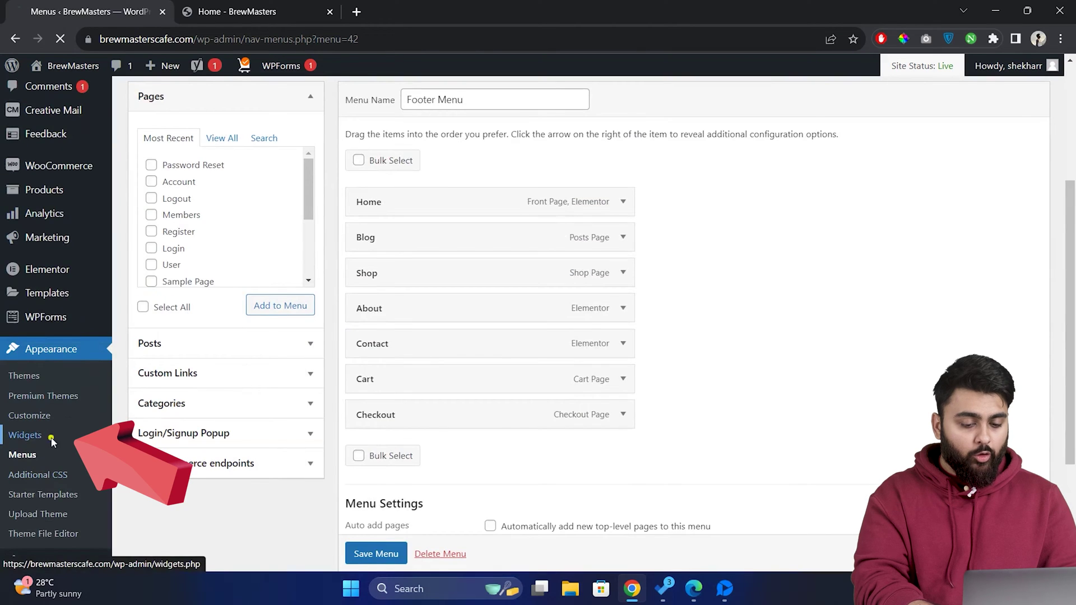
click(51, 441)
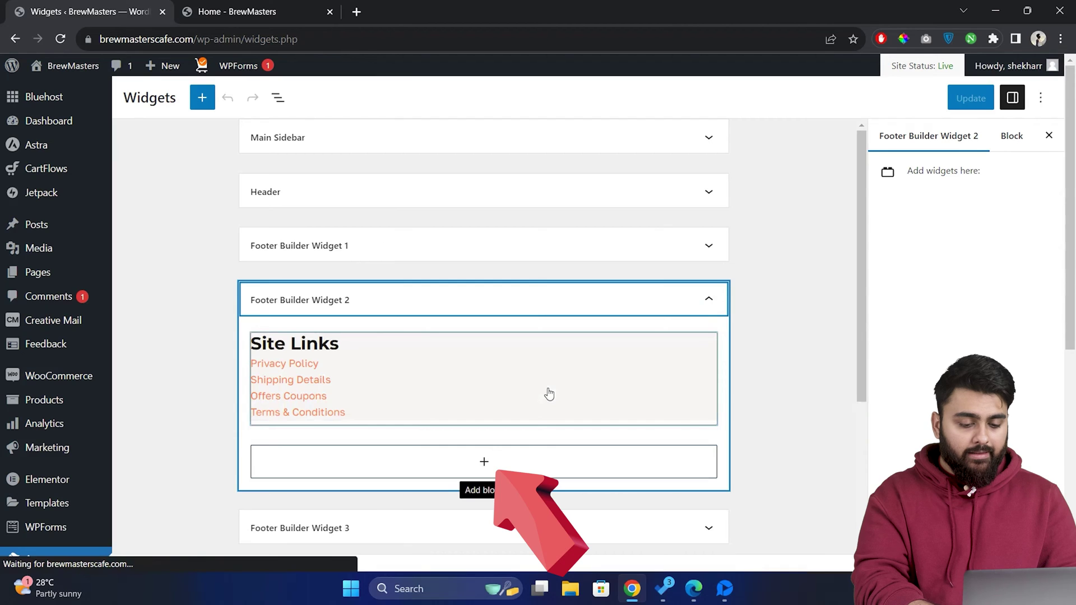
- Insert a Navigation Menu widget titled 'Quick Links' into Footer Builder Widget 2
click(595, 457)
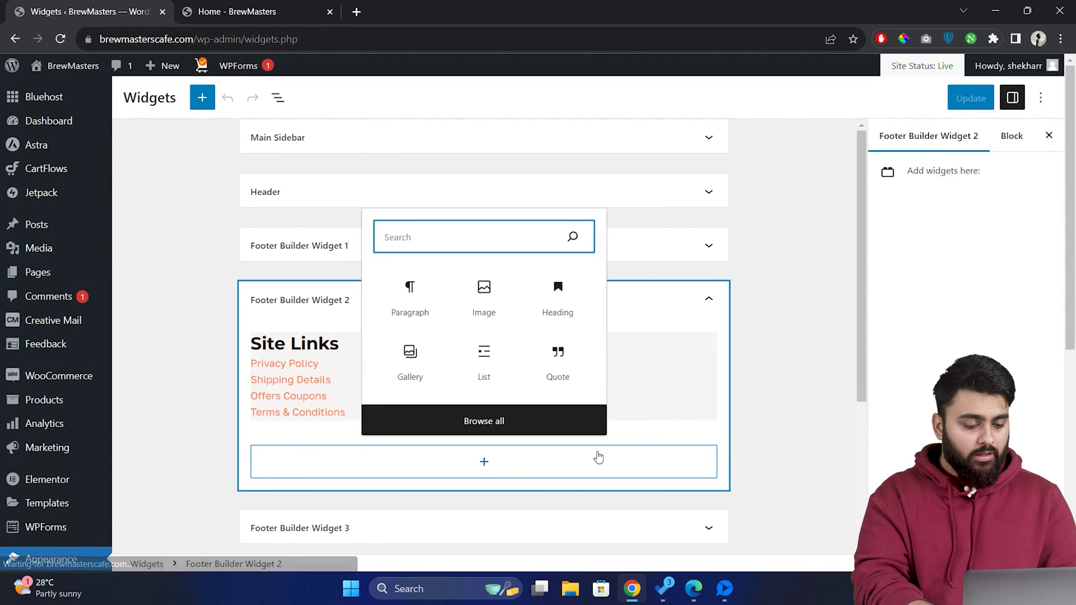
text(naviga)
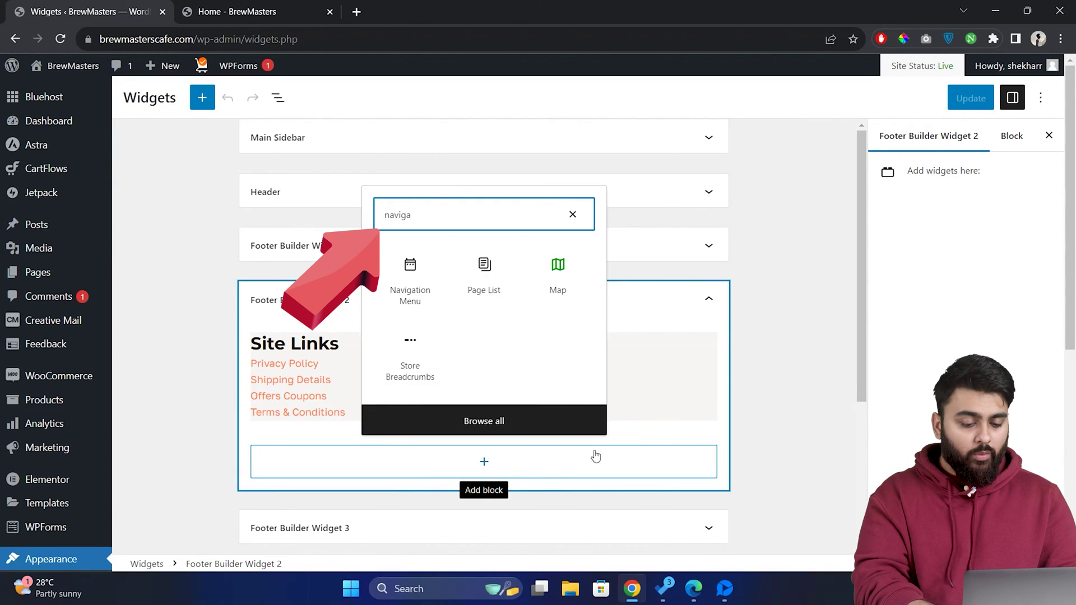
click(417, 280)
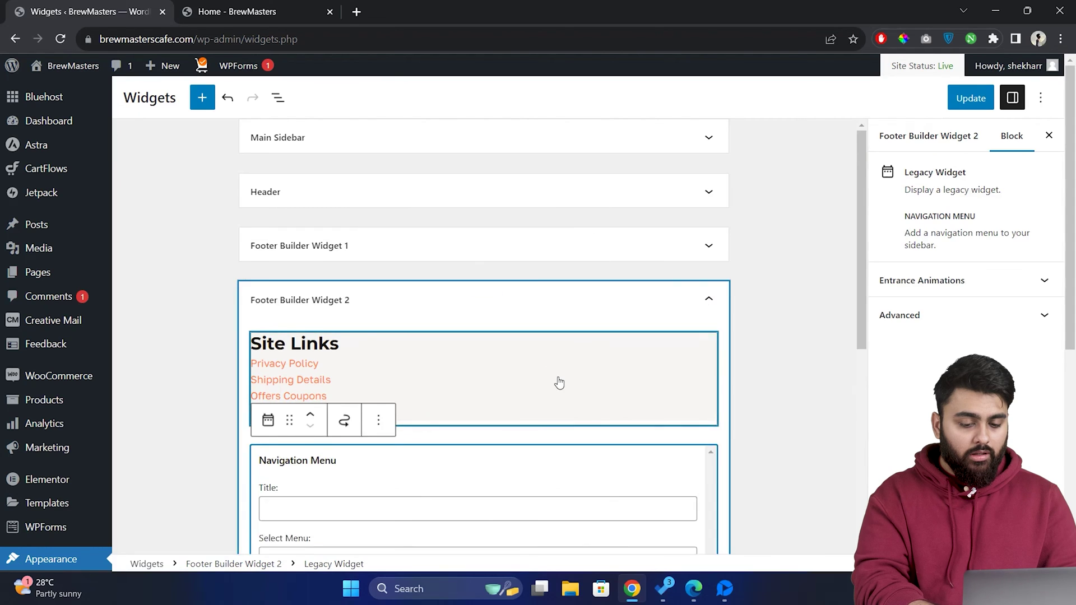
click(528, 393)
text(Quick Li)
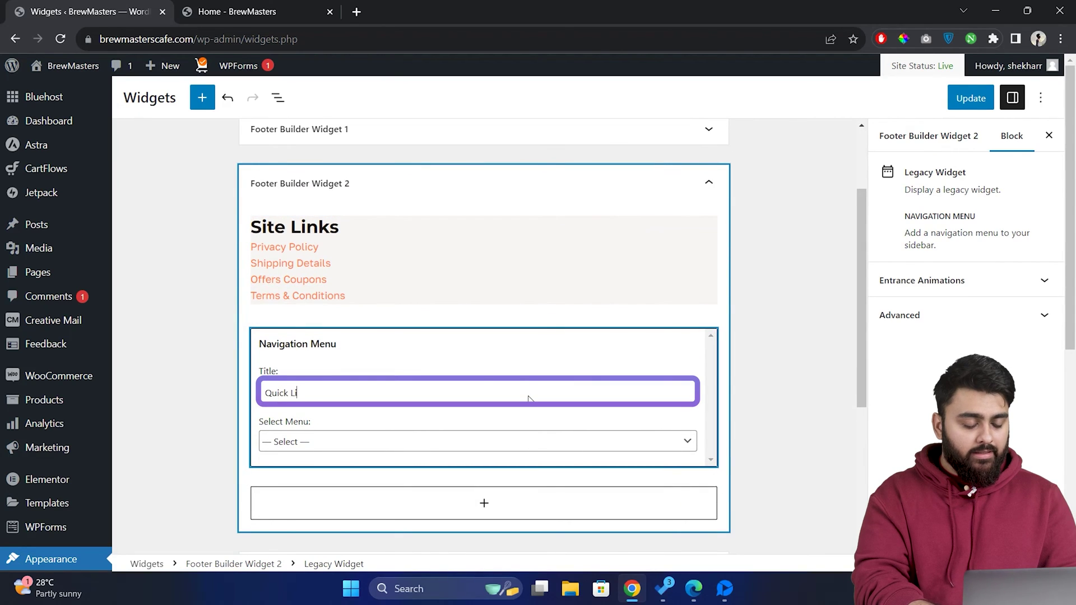
text(nks)
- Set the widget to show Footer Menu, update, and reload the live home page
click(536, 441)
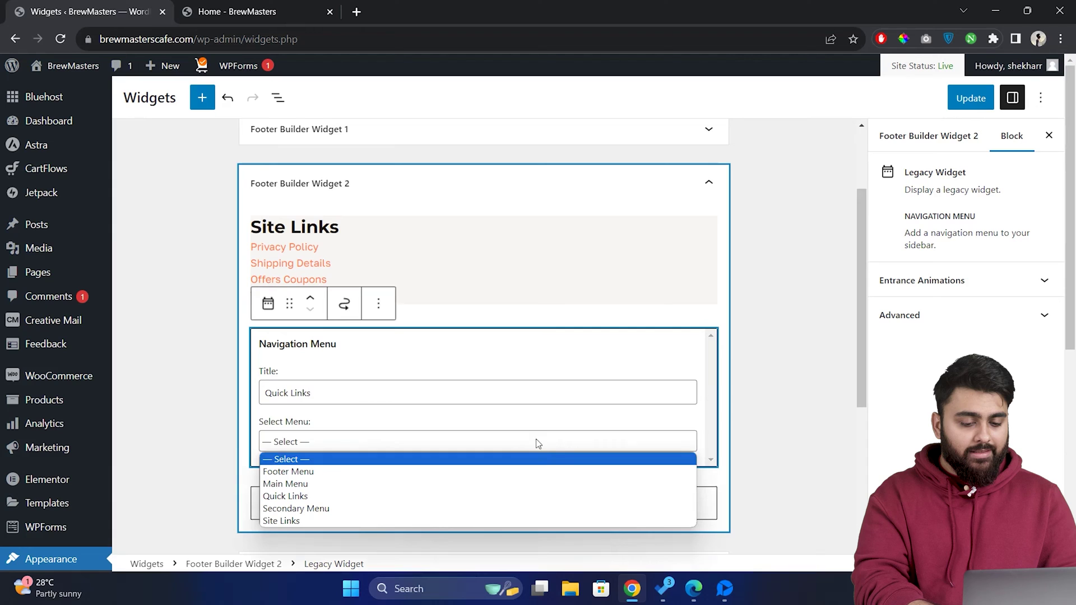
click(530, 472)
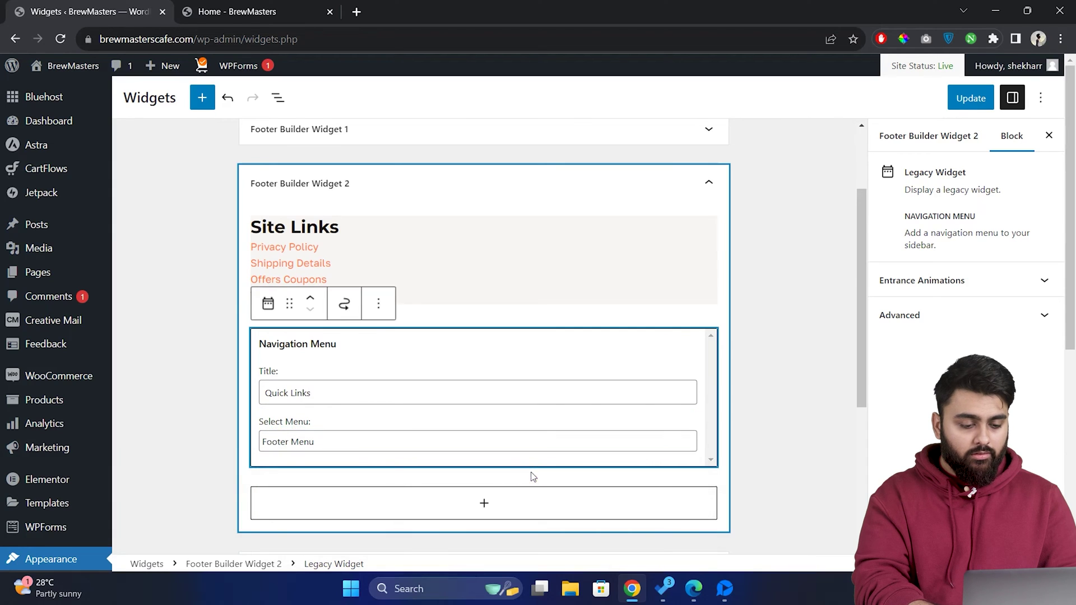
click(531, 475)
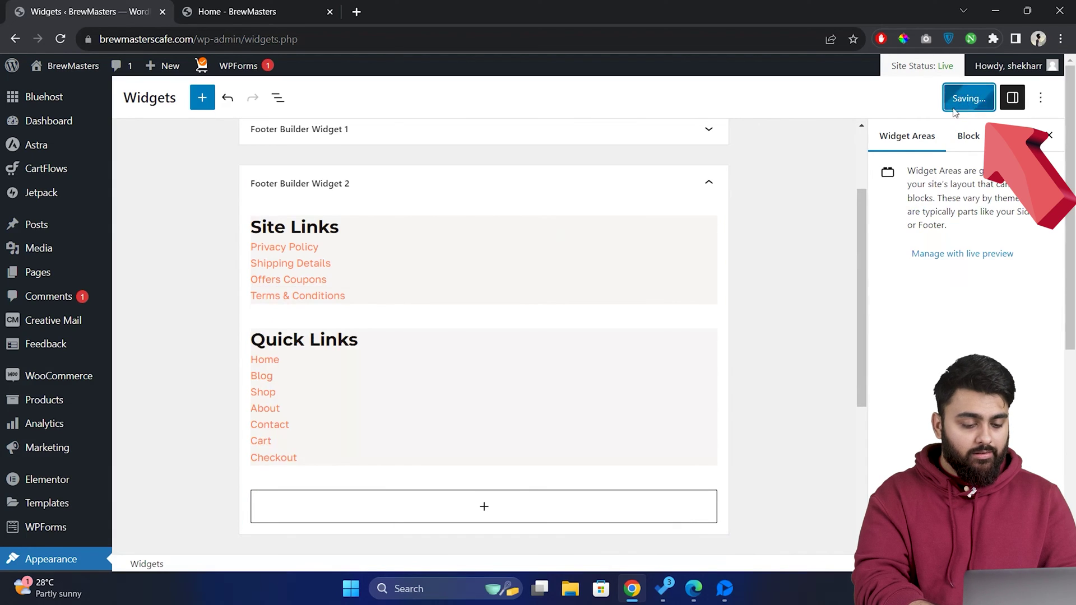
key(ctrl+Tab)
key(F5)
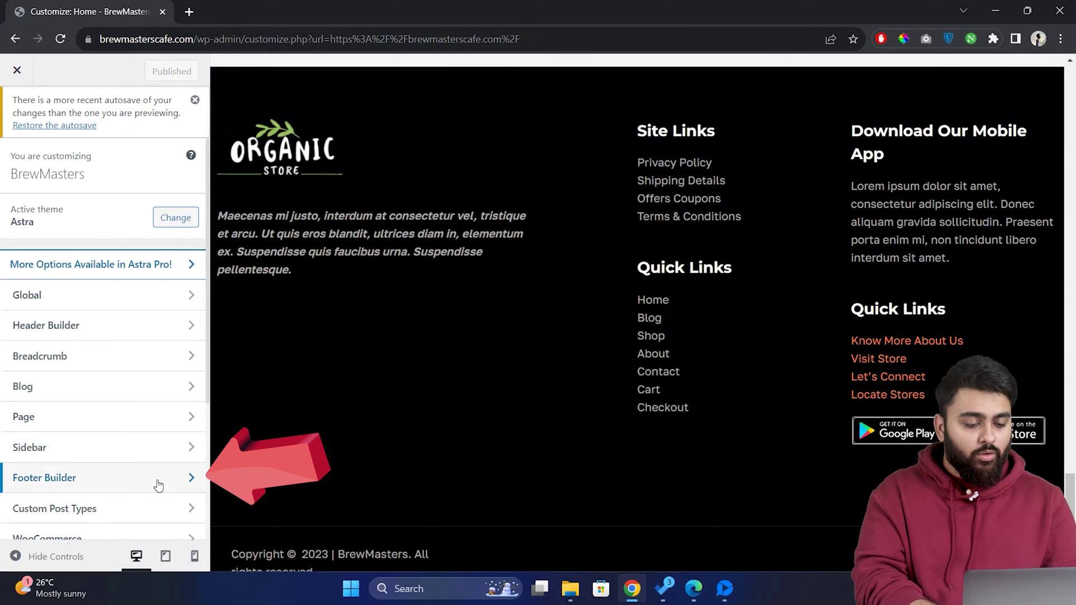
- Set the Footer Builder's middle row to 4 columns and turn off its Desktop visibility
click(158, 482)
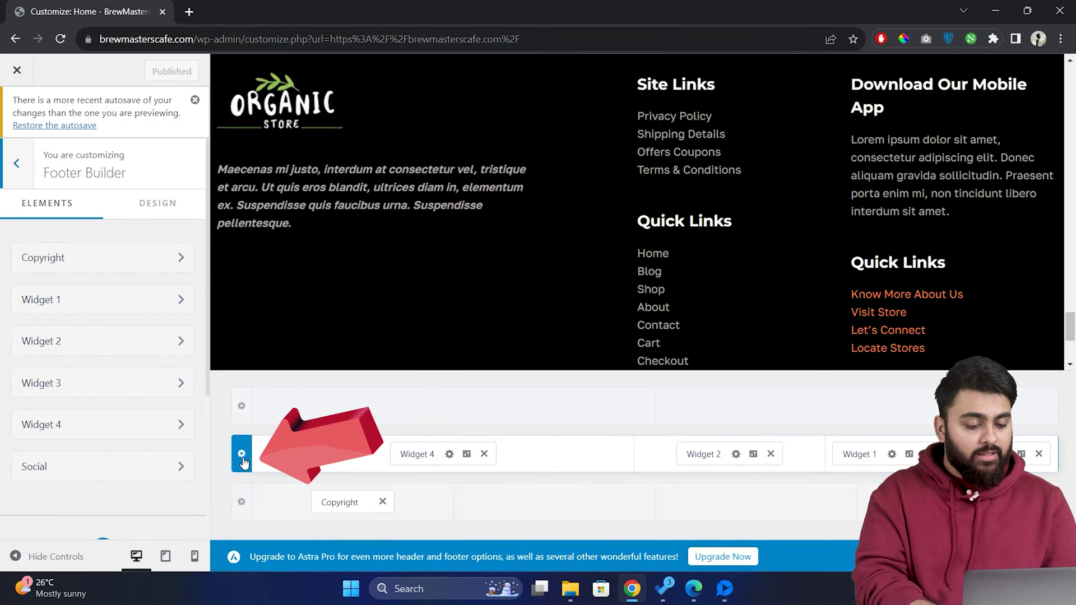
click(242, 457)
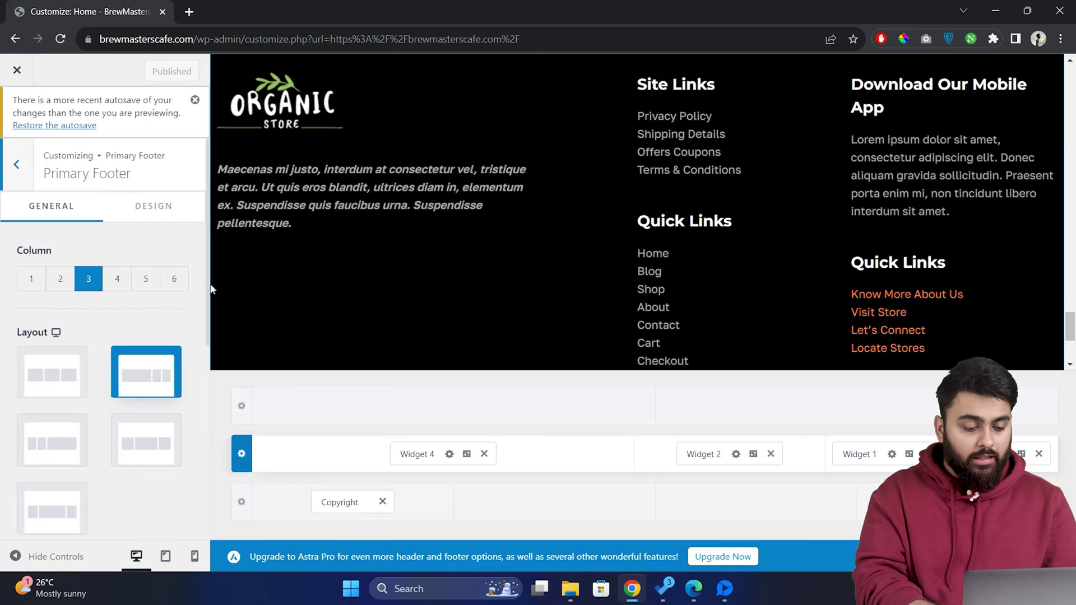
click(117, 278)
scroll(172, 263, down, 5)
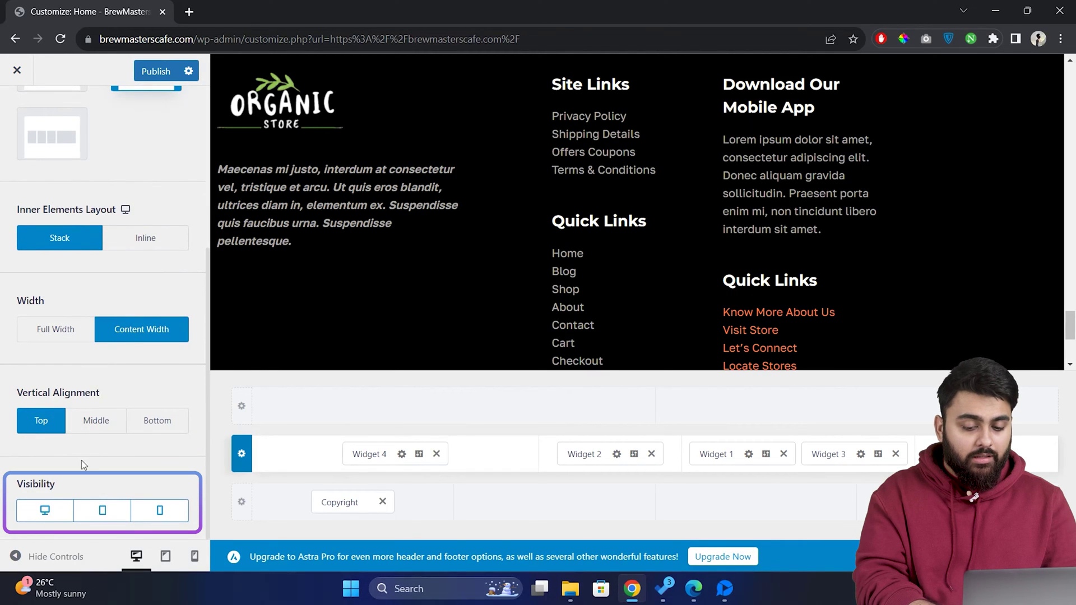
click(46, 510)
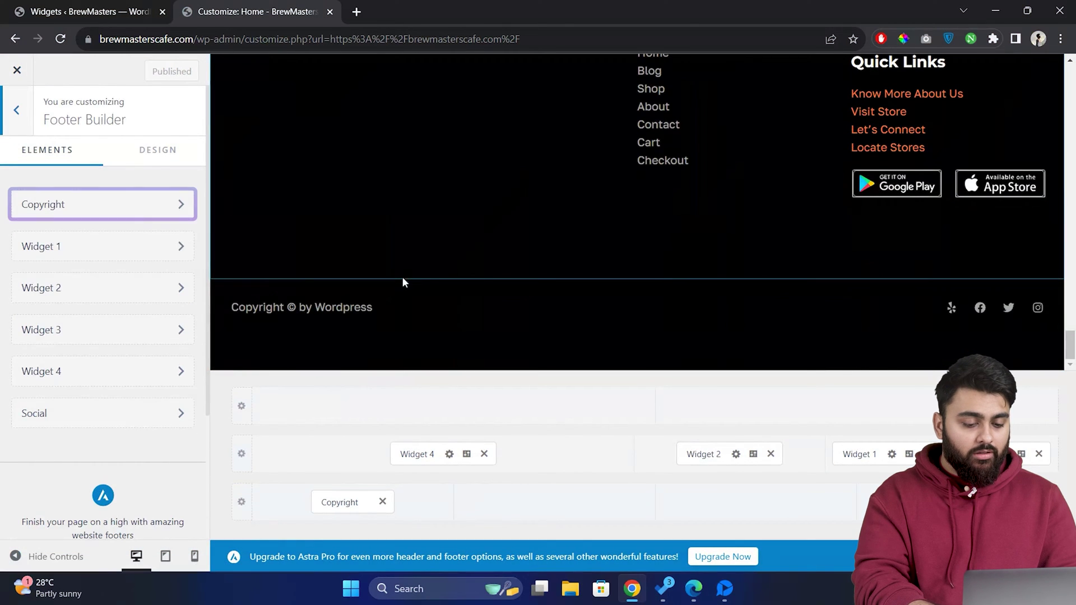
- Replace the copyright text with the [current_year] | [site_title] shortcodes and publish
click(136, 209)
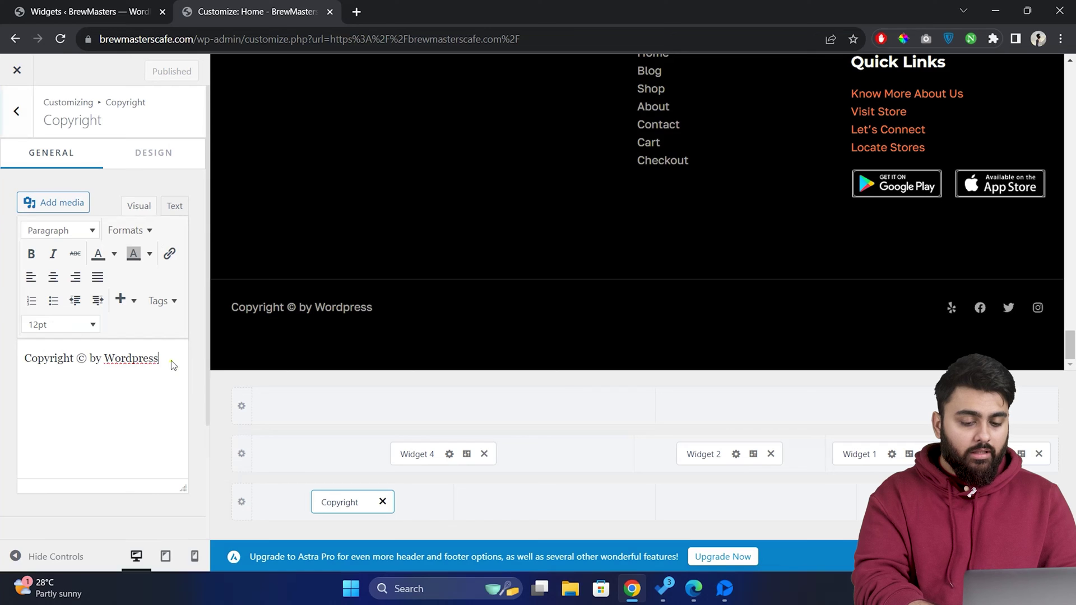
click(173, 365)
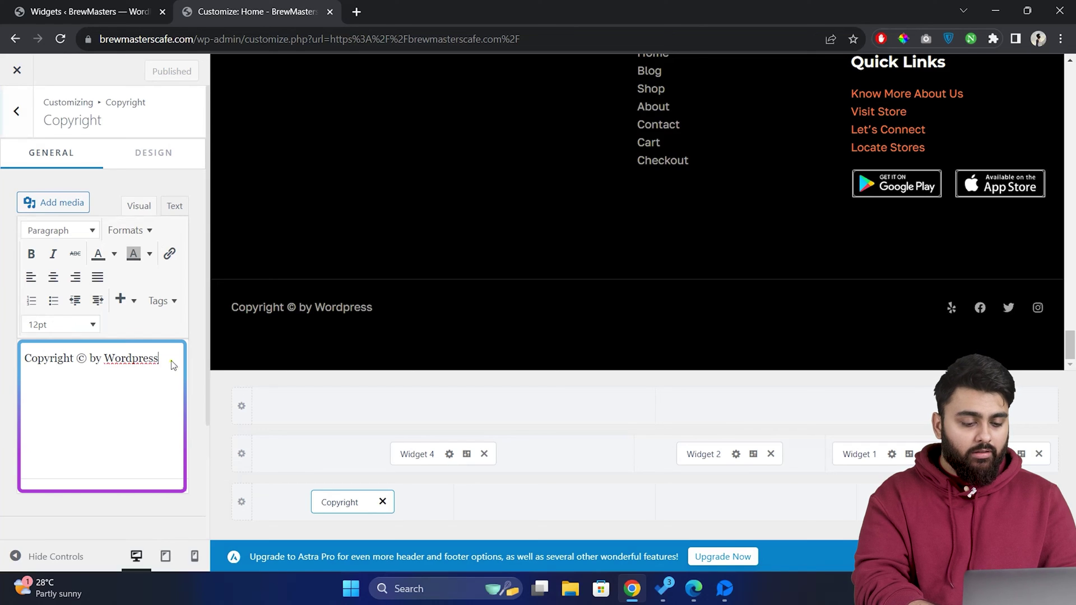
drag(163, 358, 90, 358)
text([current_year] | [site_title]. All rights reserved.)
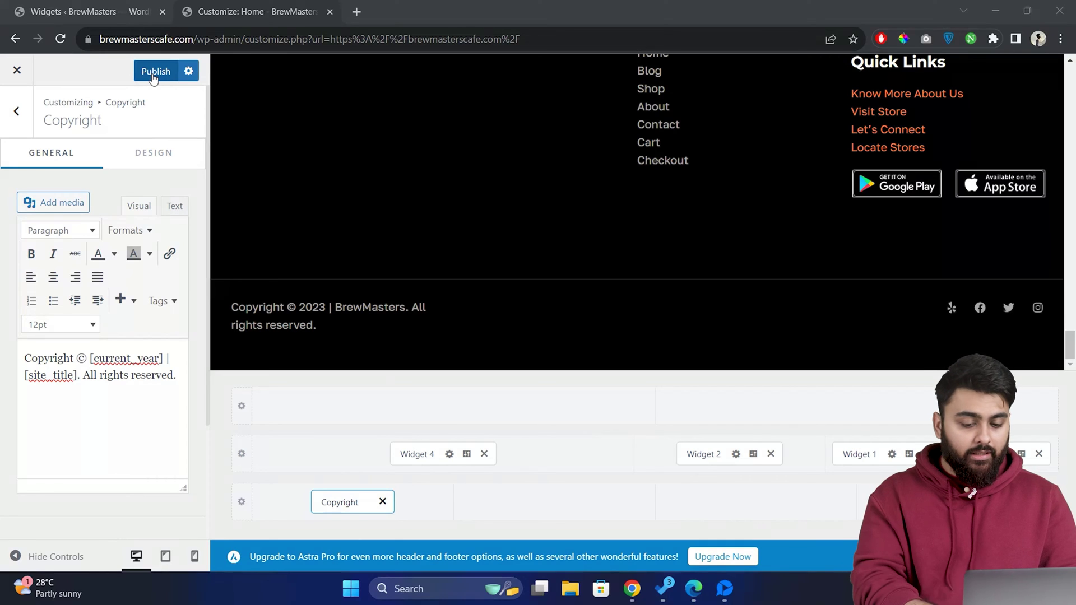
click(152, 71)
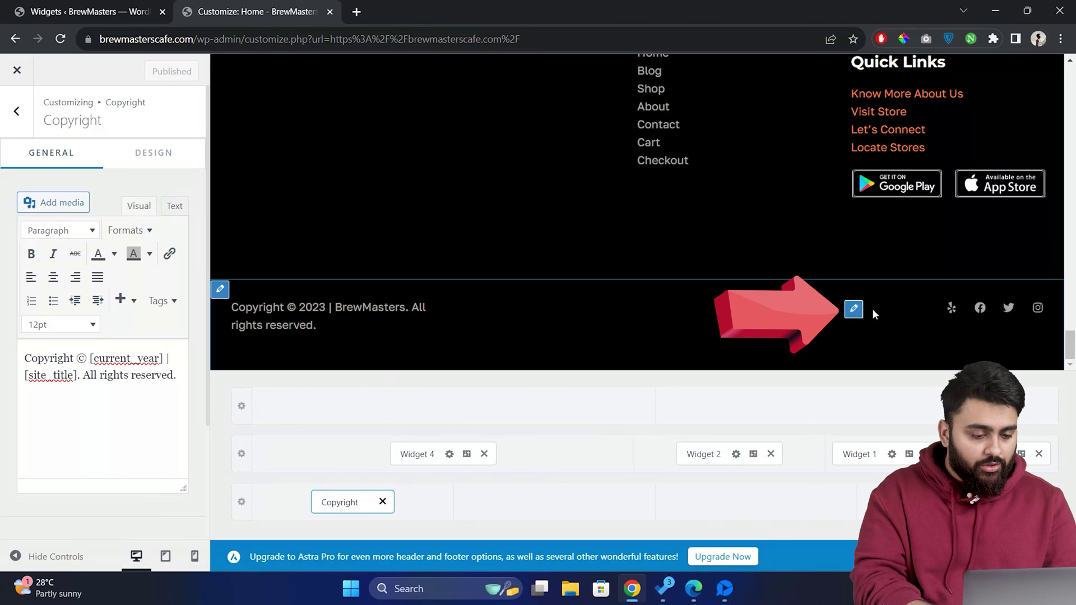
- Add a Linkedin social icon with the URL linkedin.com/brewmasters
click(853, 308)
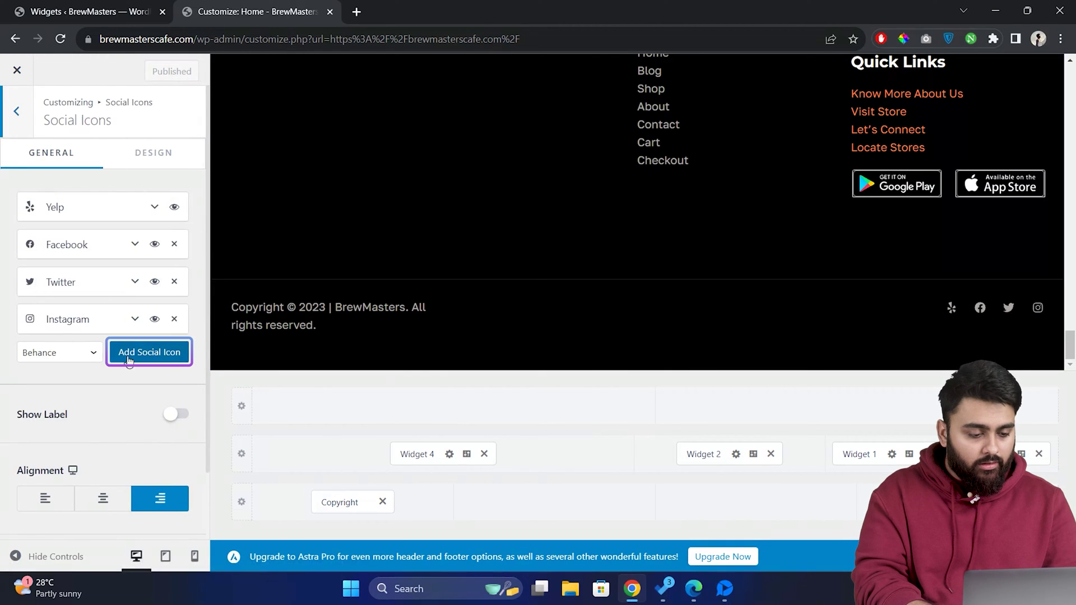
click(89, 354)
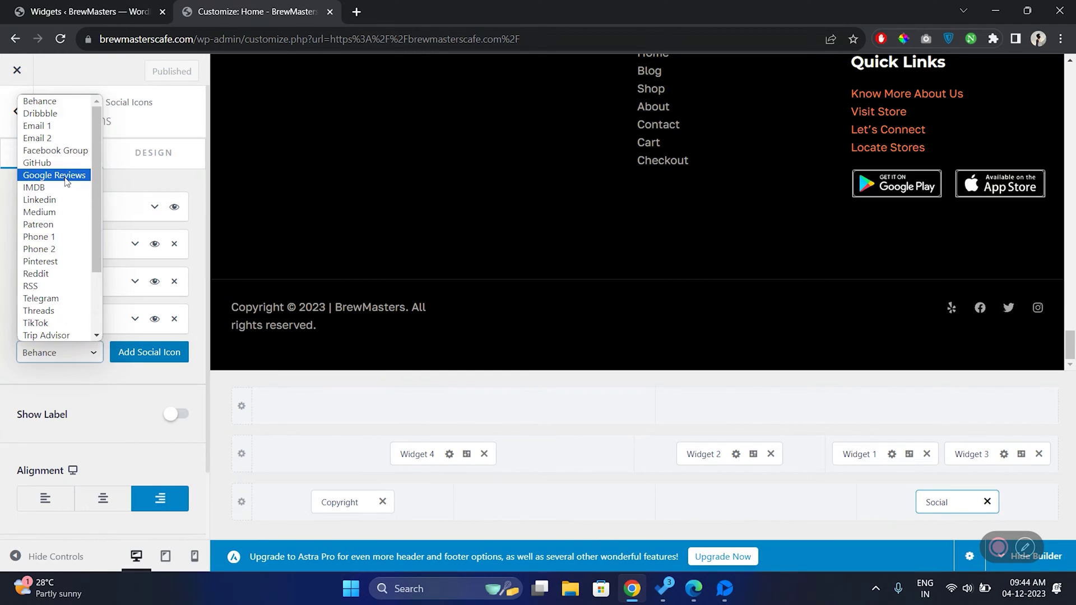
click(63, 200)
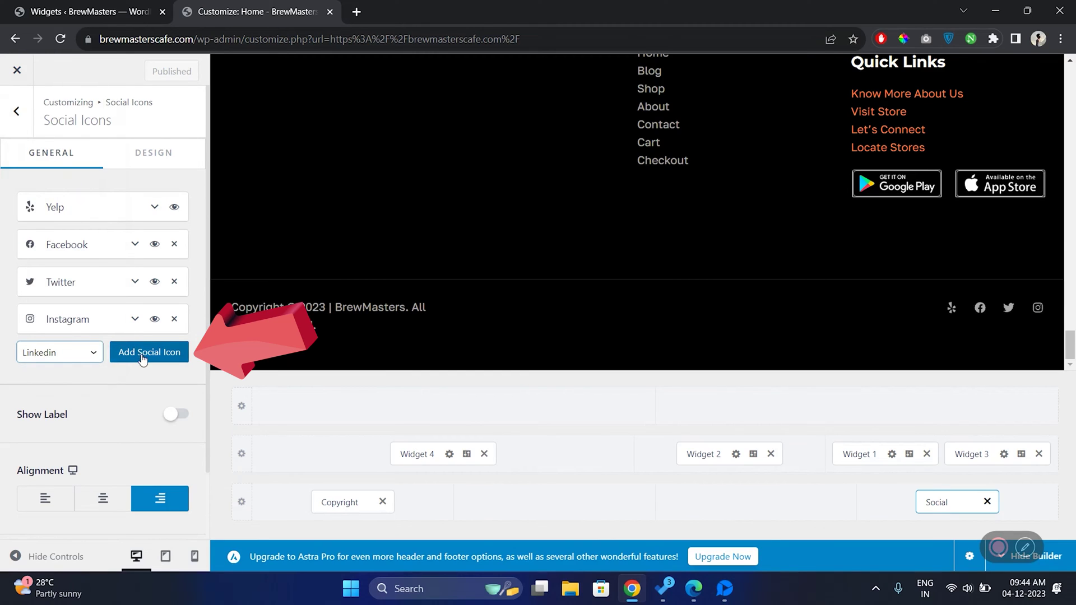
click(143, 359)
click(134, 357)
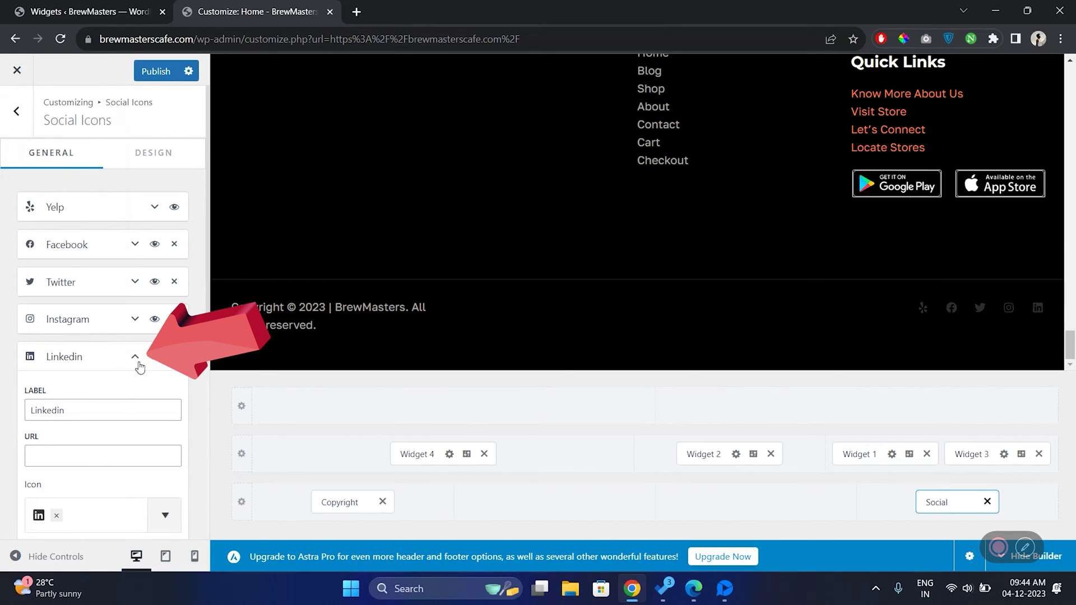
scroll(166, 385, down, 2)
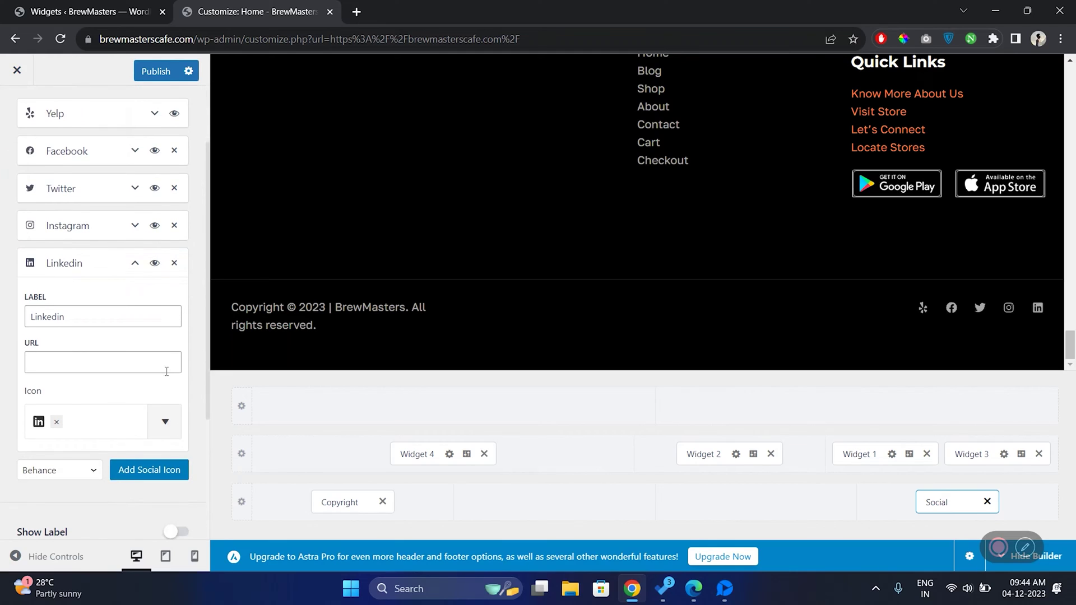
click(163, 358)
text(linkedin.com/brewmasters)
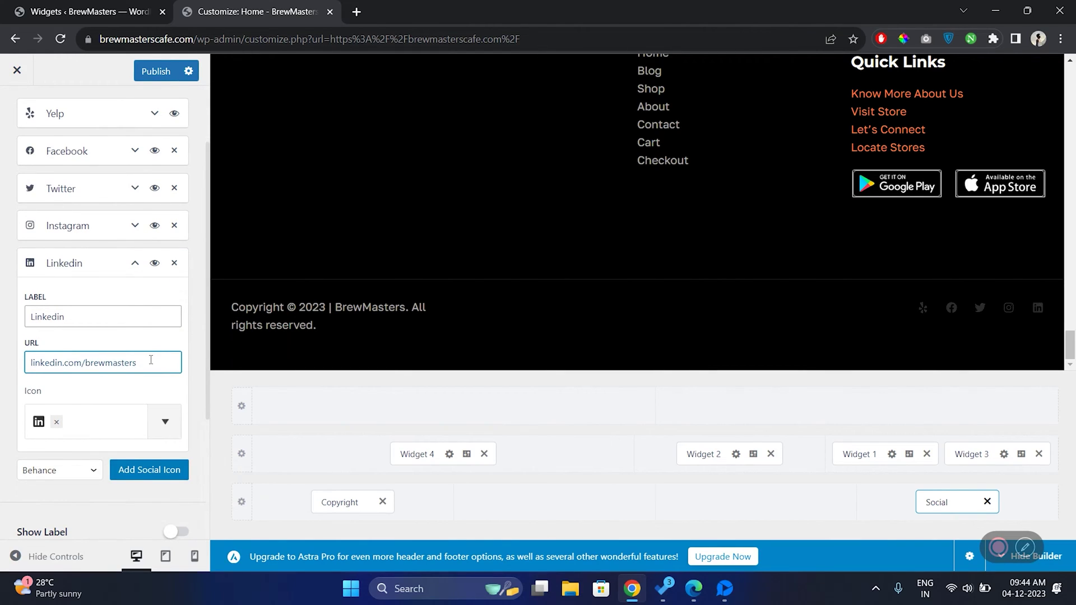
- Give it the plain LinkedIn 'in' icon and hide the social icons on desktop
click(164, 421)
scroll(144, 305, down, 1)
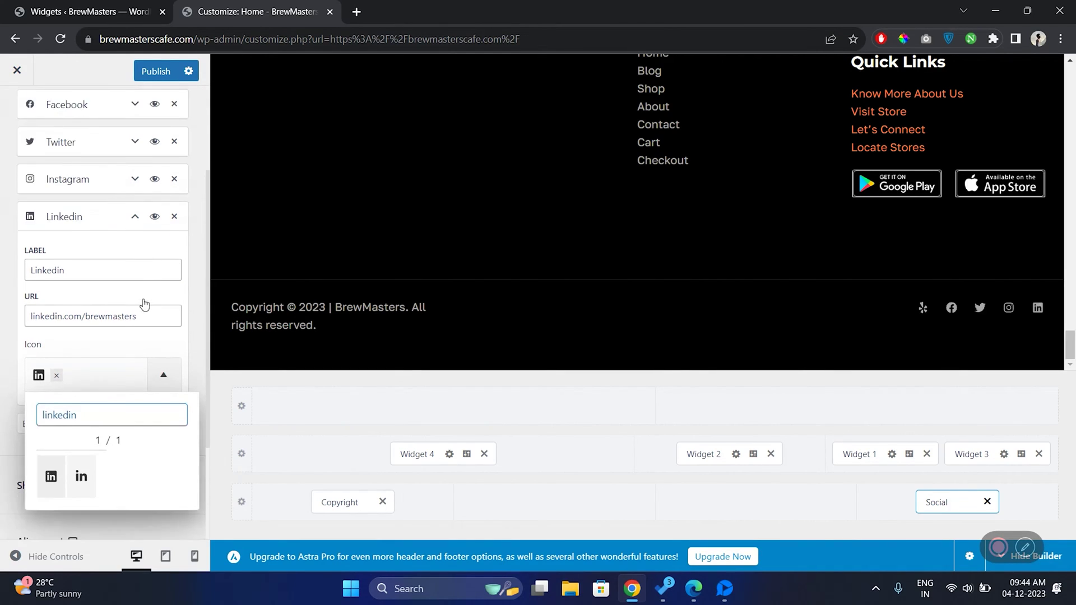
click(81, 476)
click(196, 368)
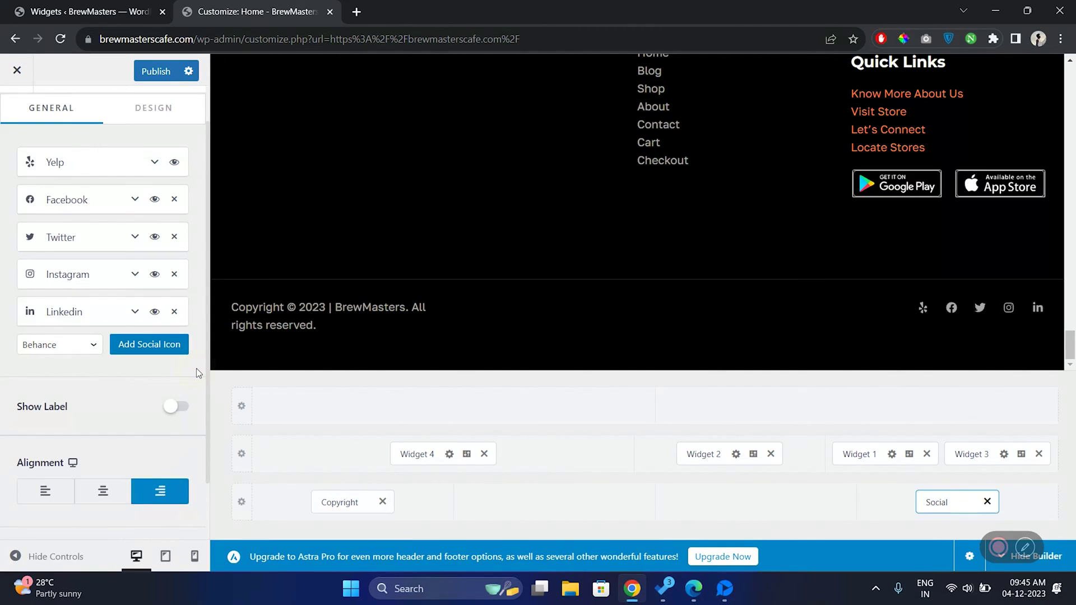
scroll(196, 368, down, 1)
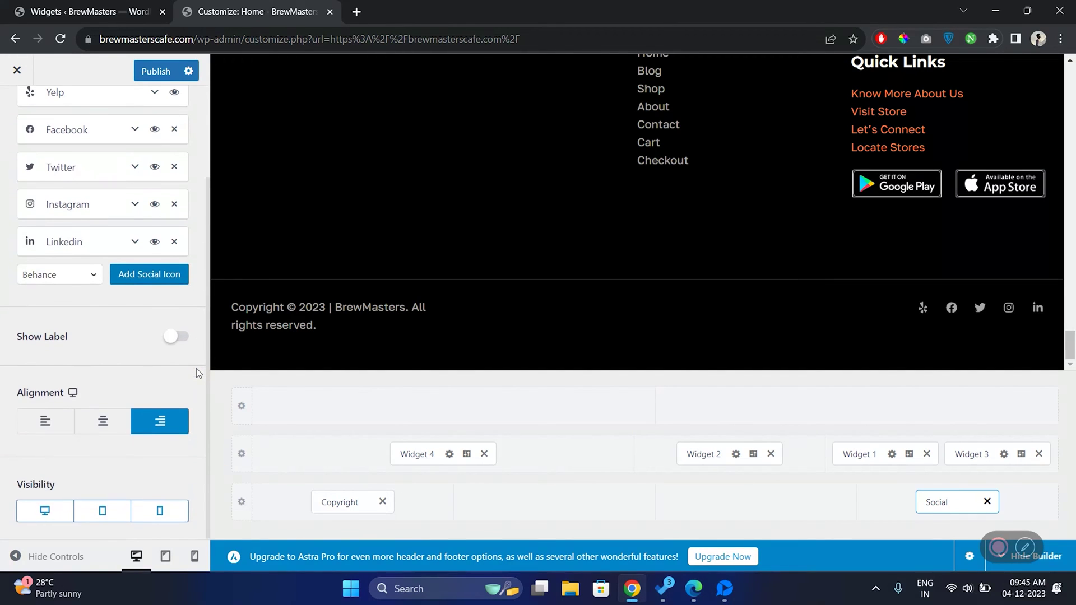
click(63, 511)
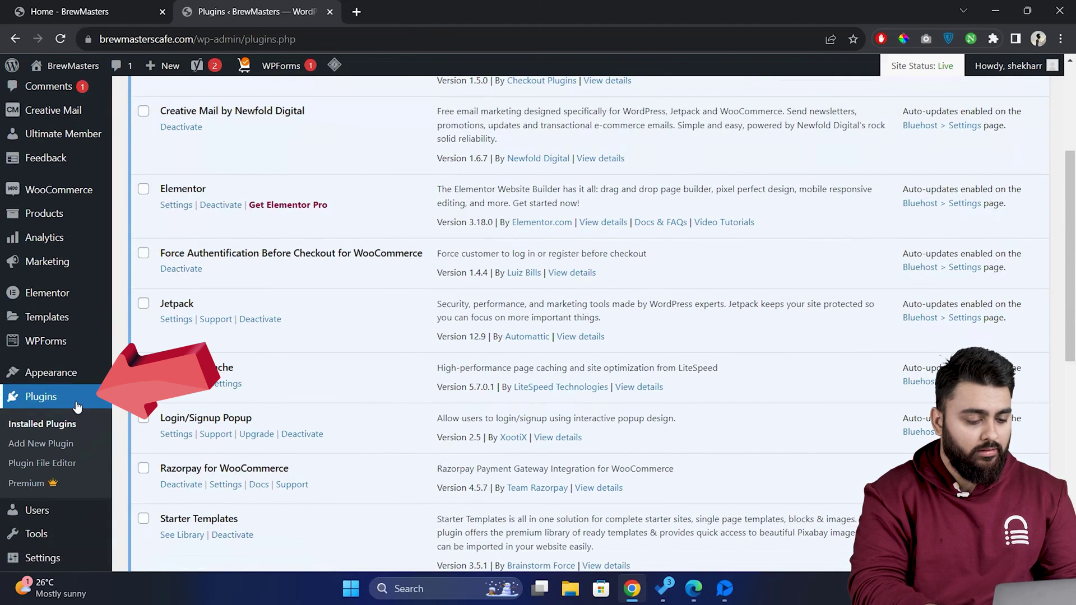
- Install and activate Elementor Header & Footer Builder, then open its empty All Templates page
click(99, 451)
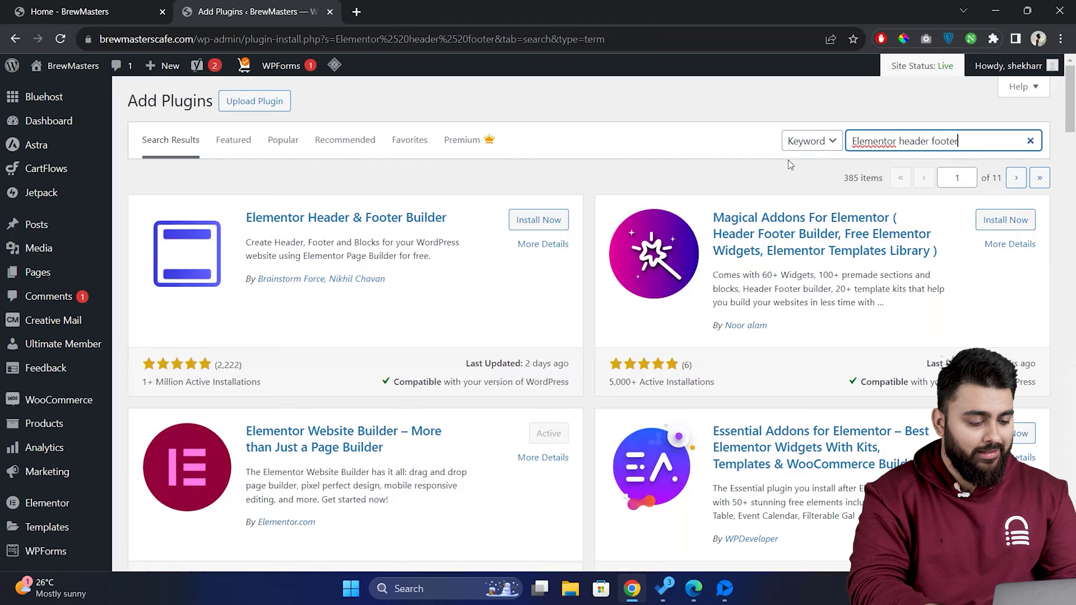
click(538, 219)
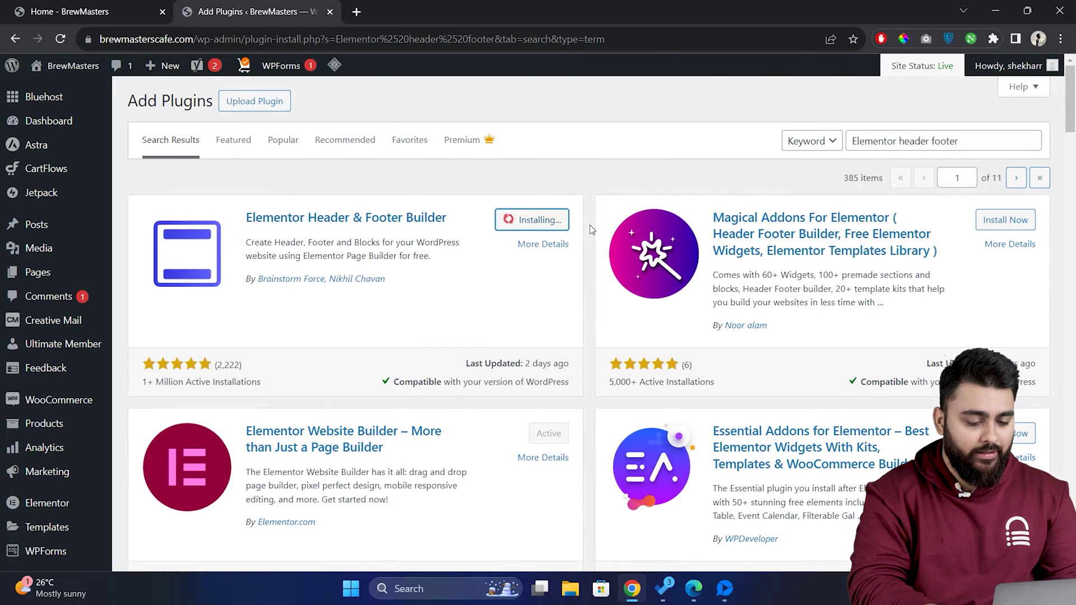
click(567, 224)
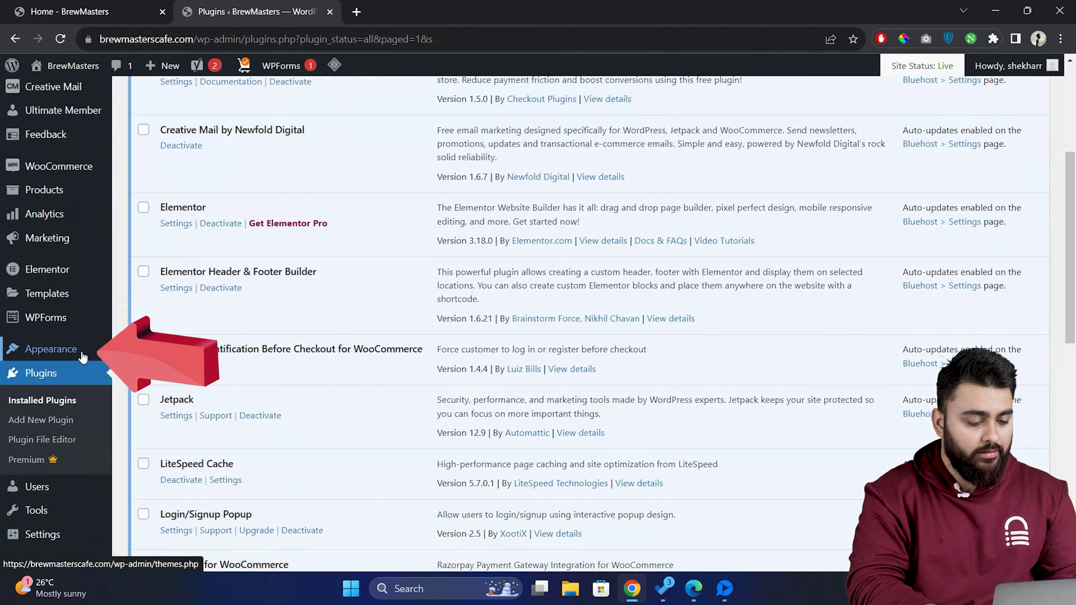
mouse_move(83, 357)
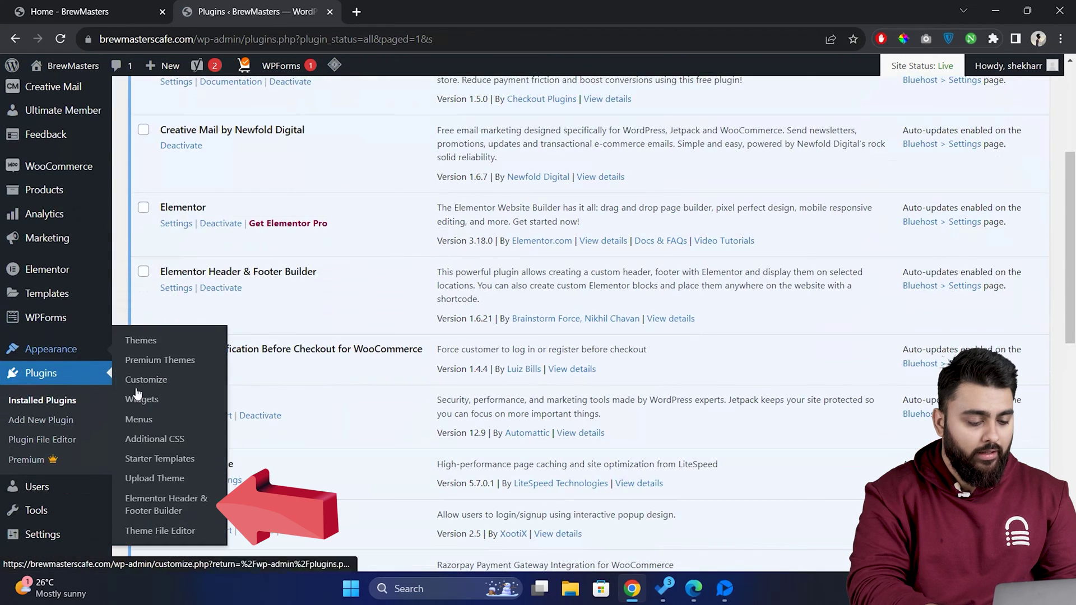
click(204, 511)
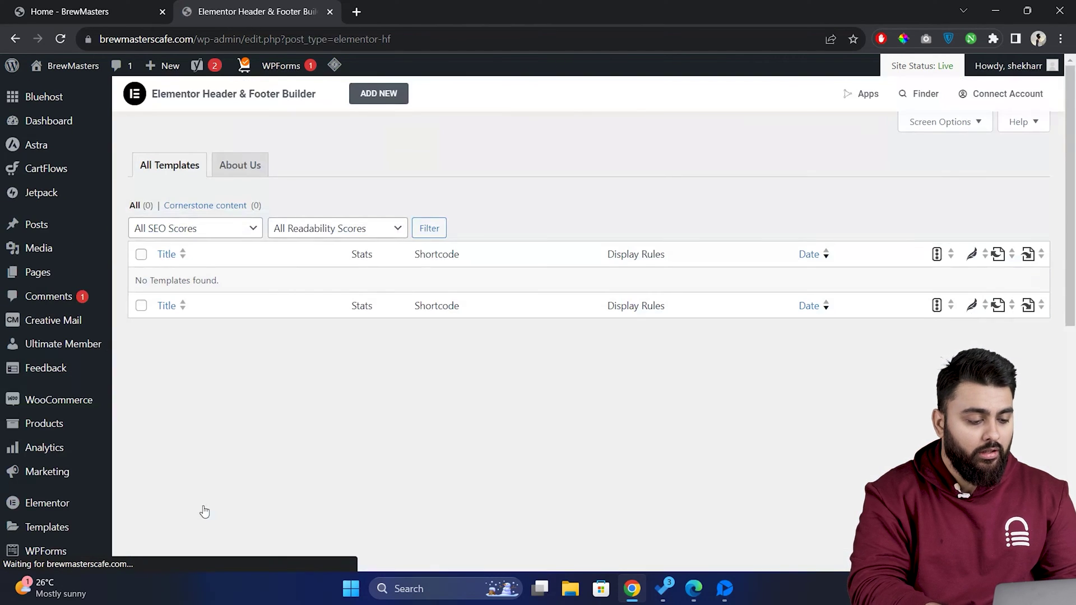
- Start a new template titled Footer and set its type to Footer
click(379, 93)
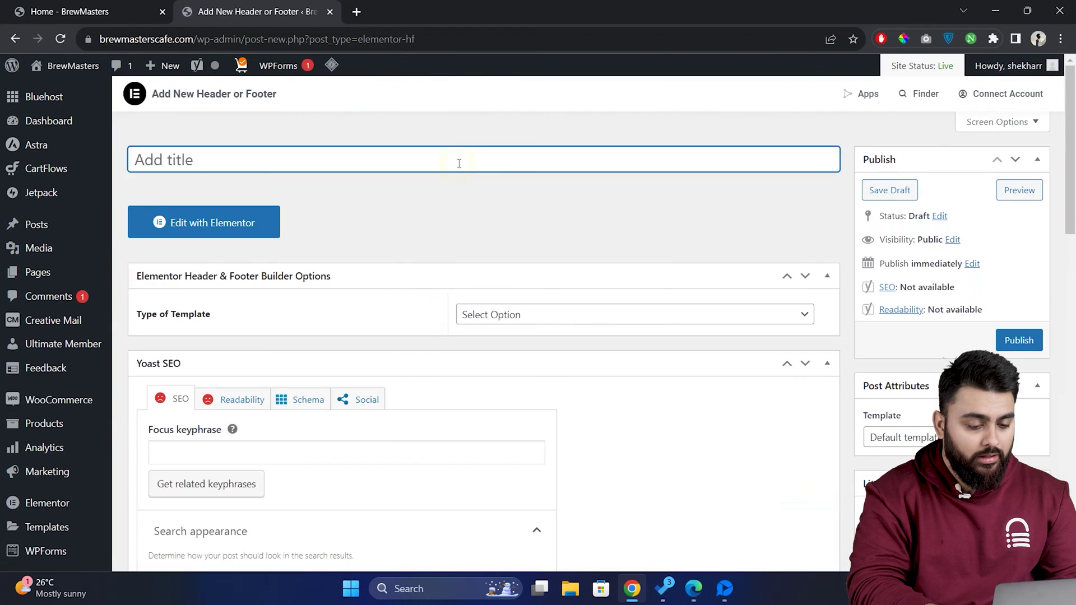
text(Footer)
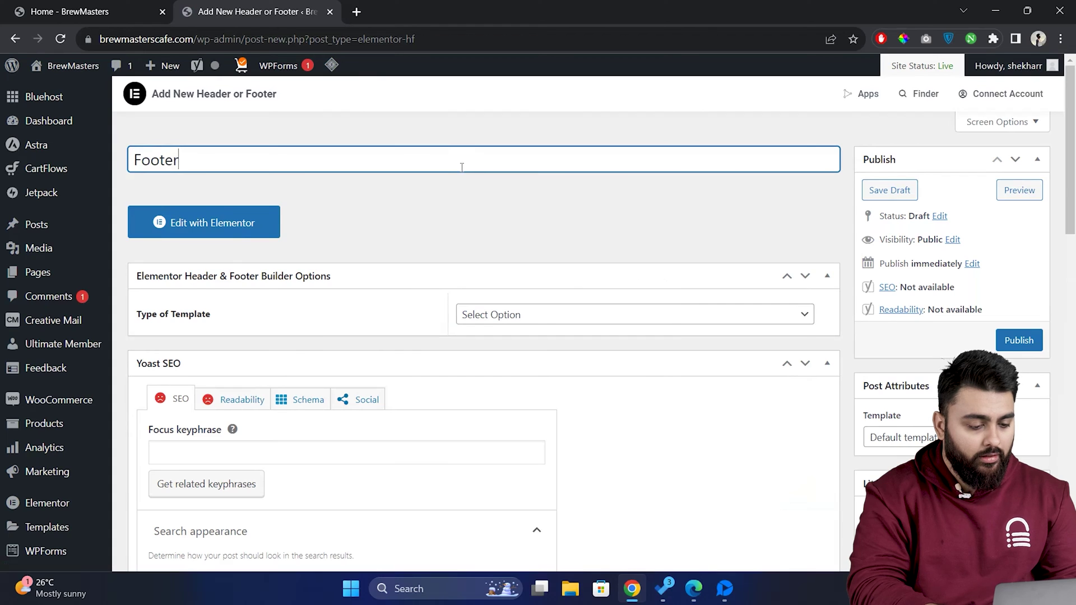
click(554, 317)
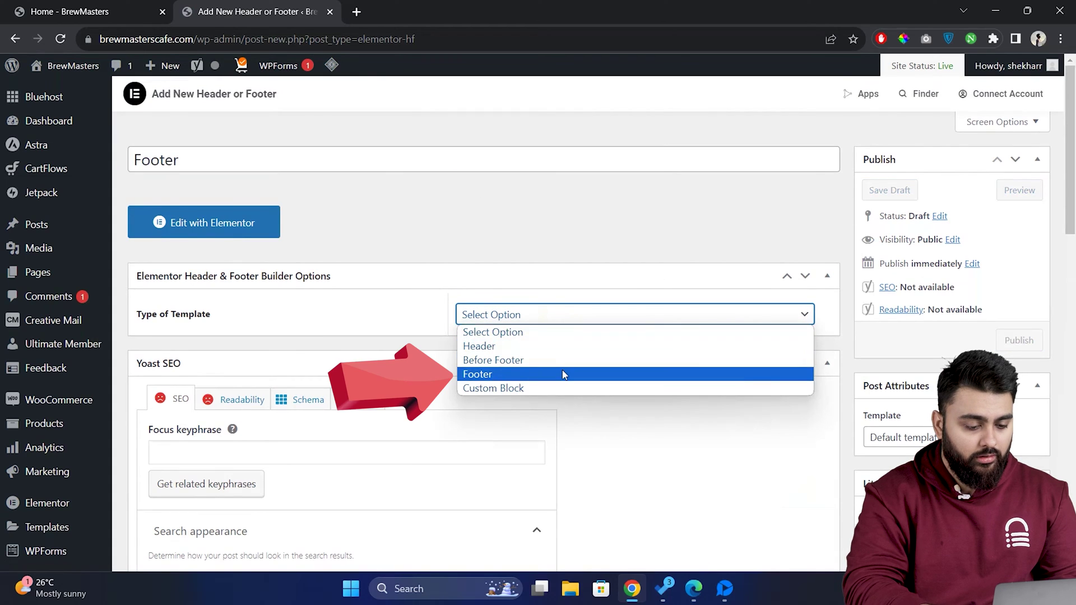
click(563, 374)
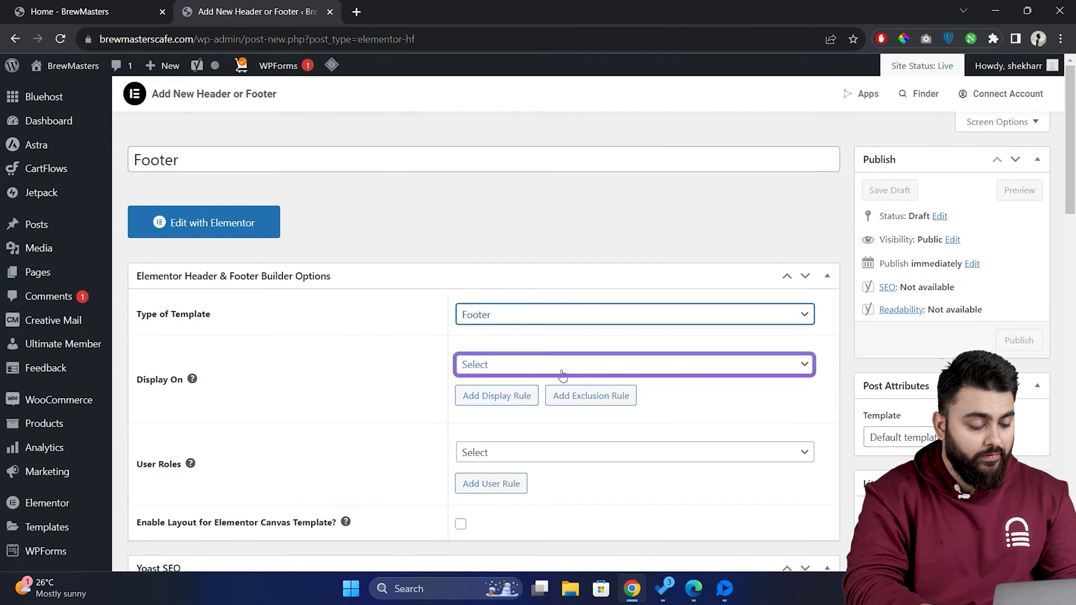
- Display the footer on the Entire Website for All user roles and publish it
click(689, 369)
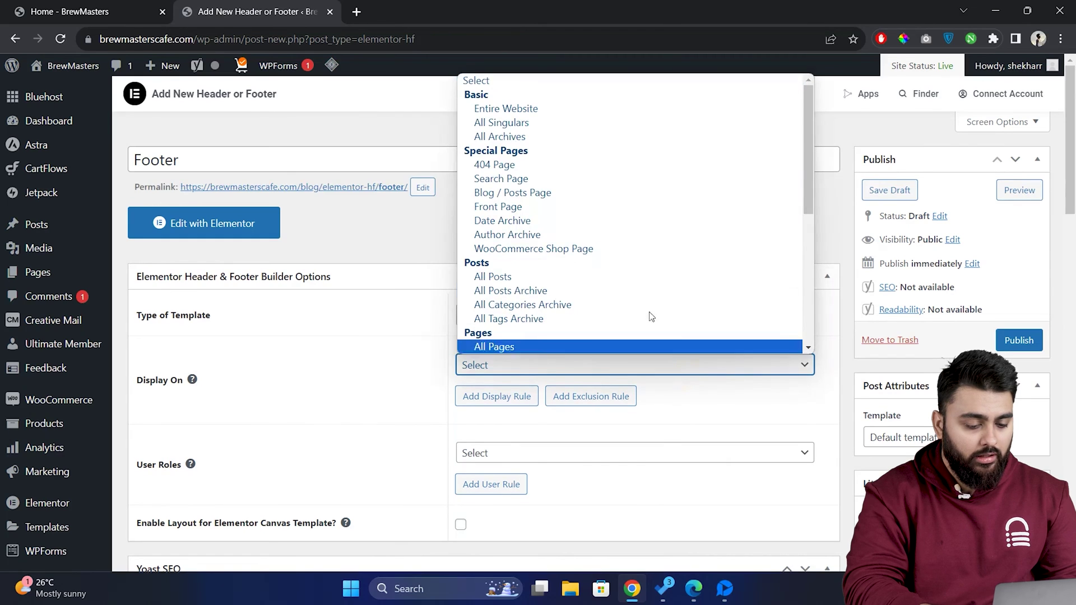
click(564, 110)
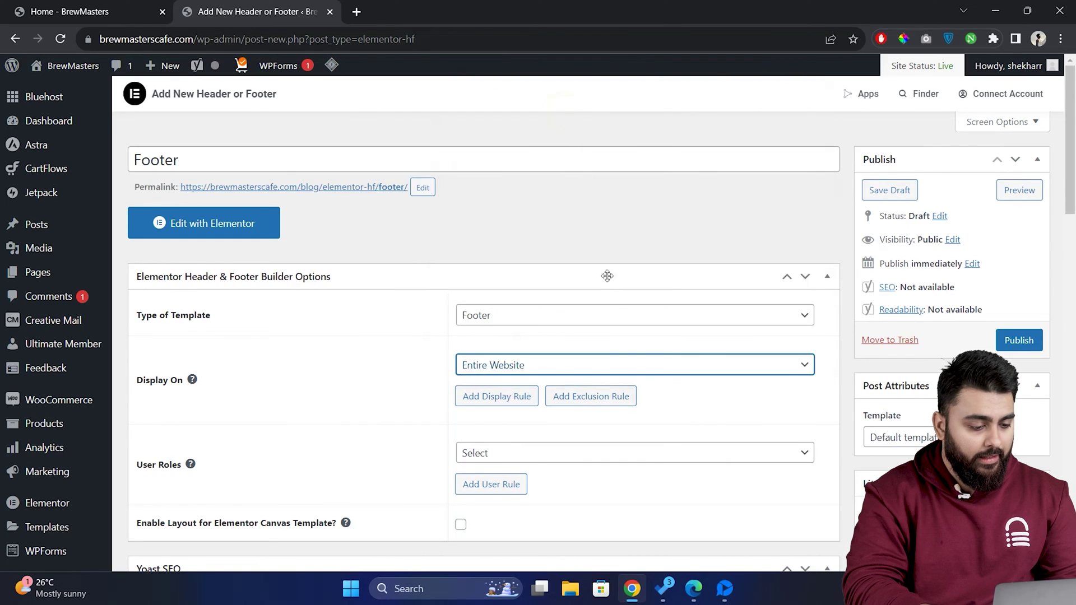
click(652, 462)
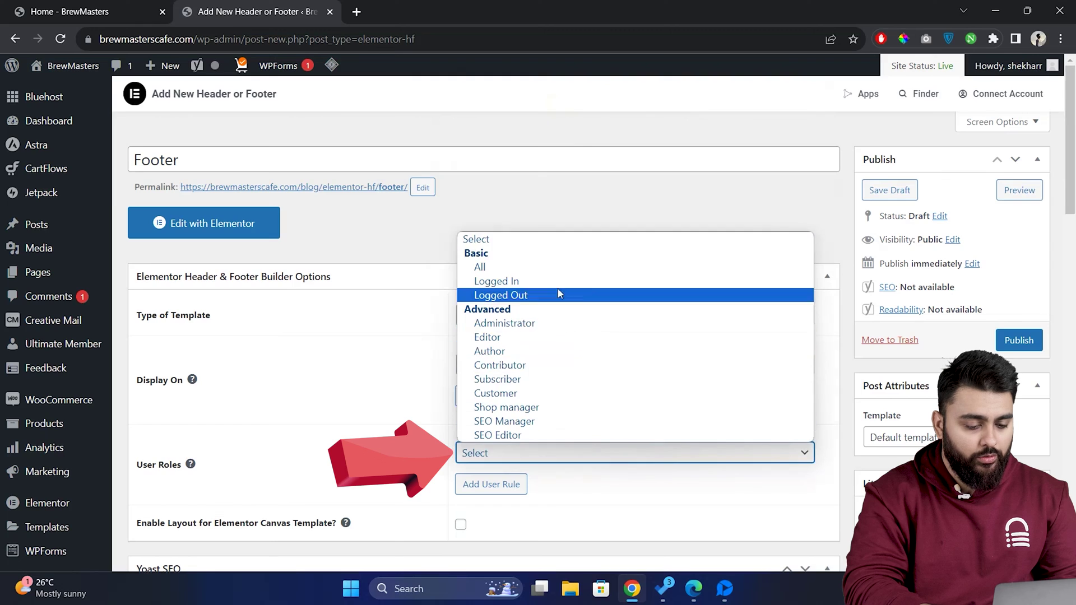
click(555, 267)
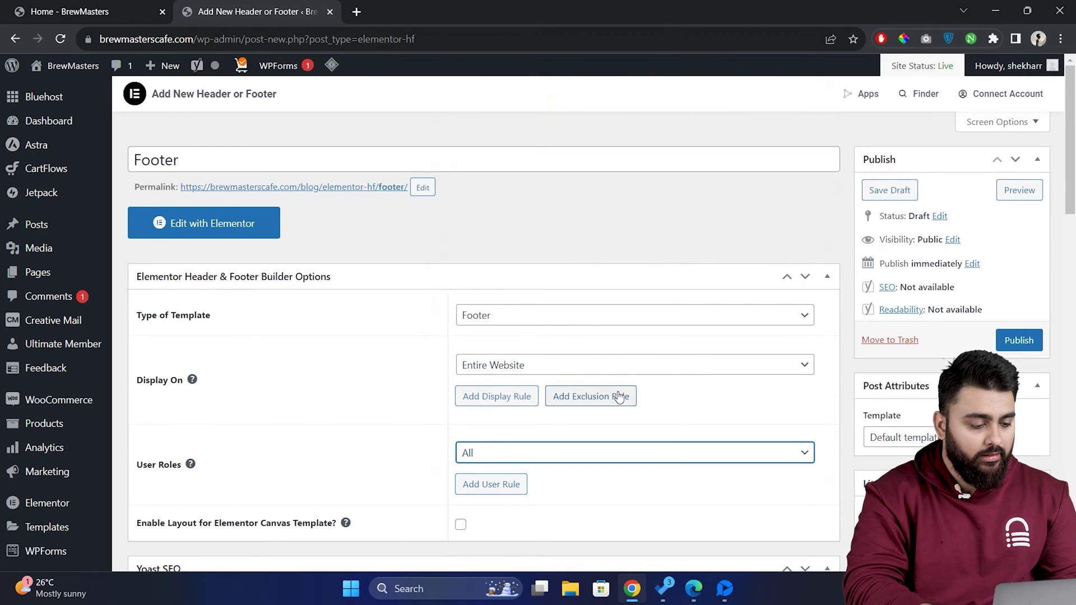
click(1018, 340)
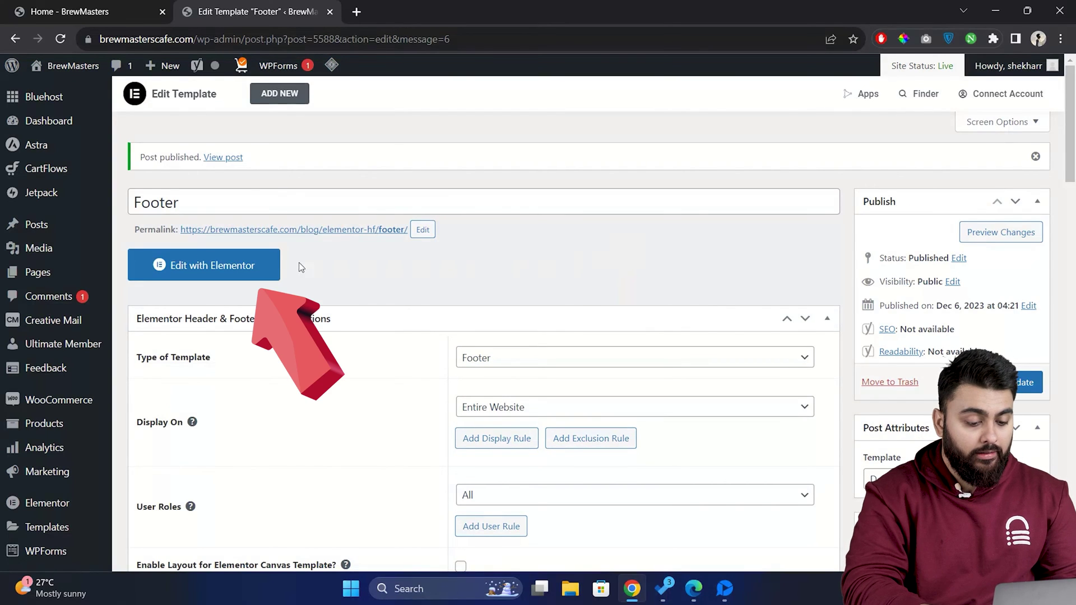
- In Elementor, add a three-column section and drop an Image widget into its middle column
click(263, 269)
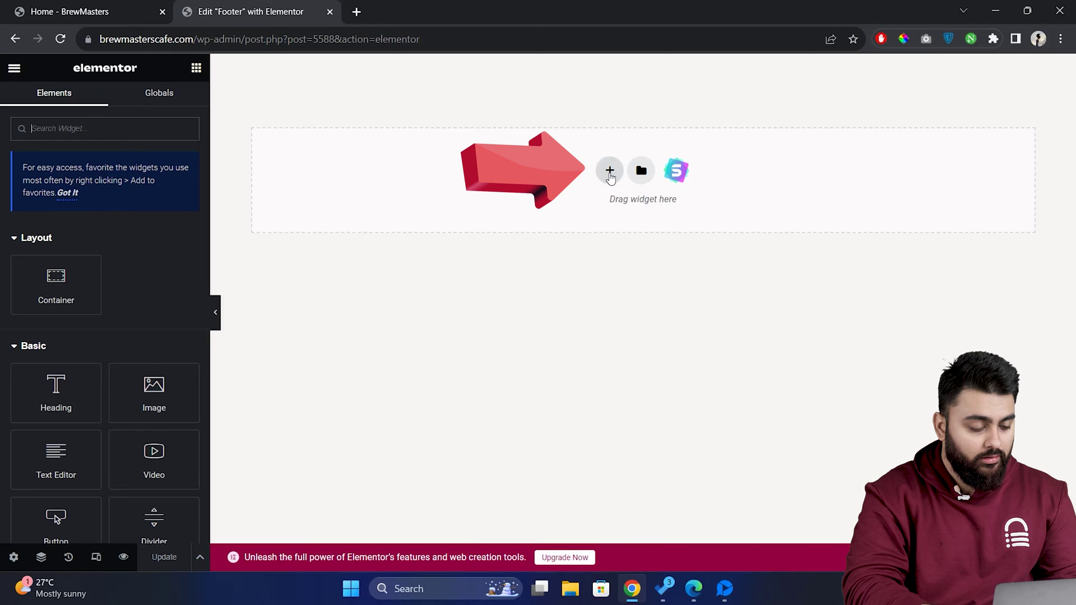
click(610, 172)
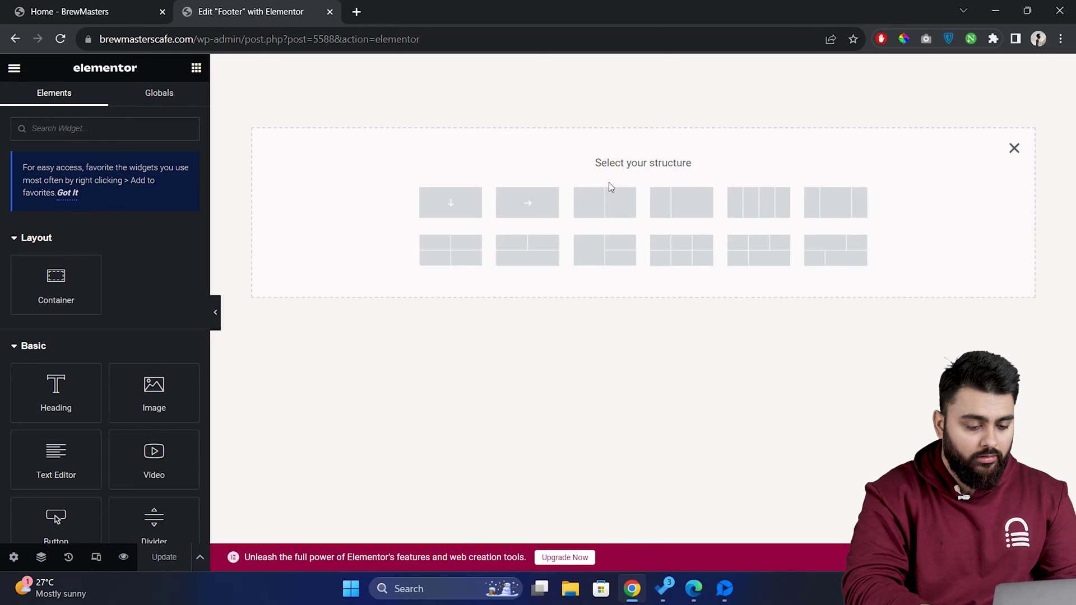
click(839, 210)
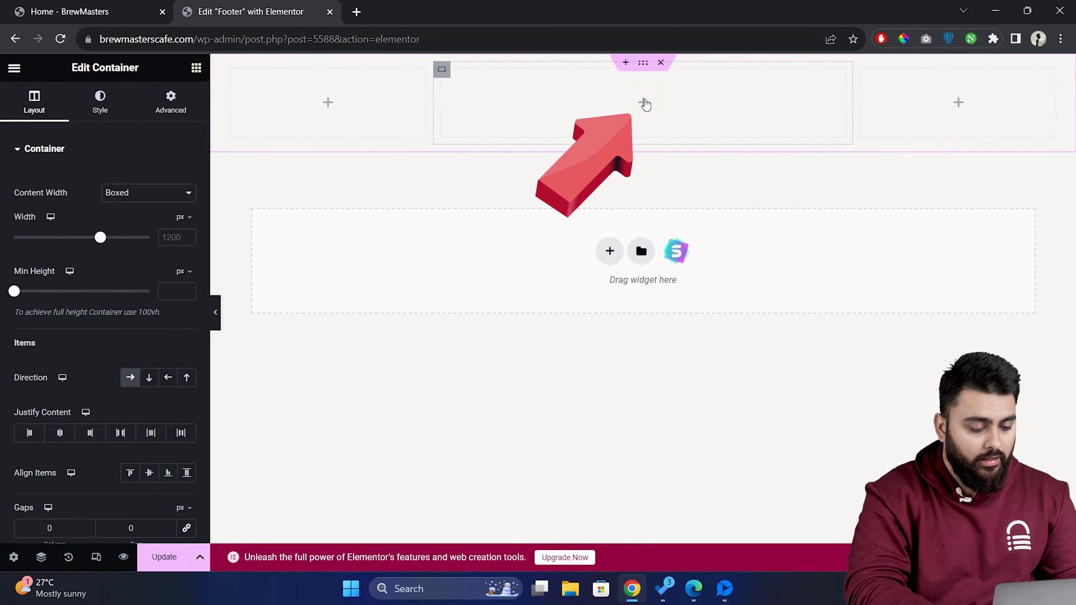
click(644, 104)
drag(154, 392, 627, 105)
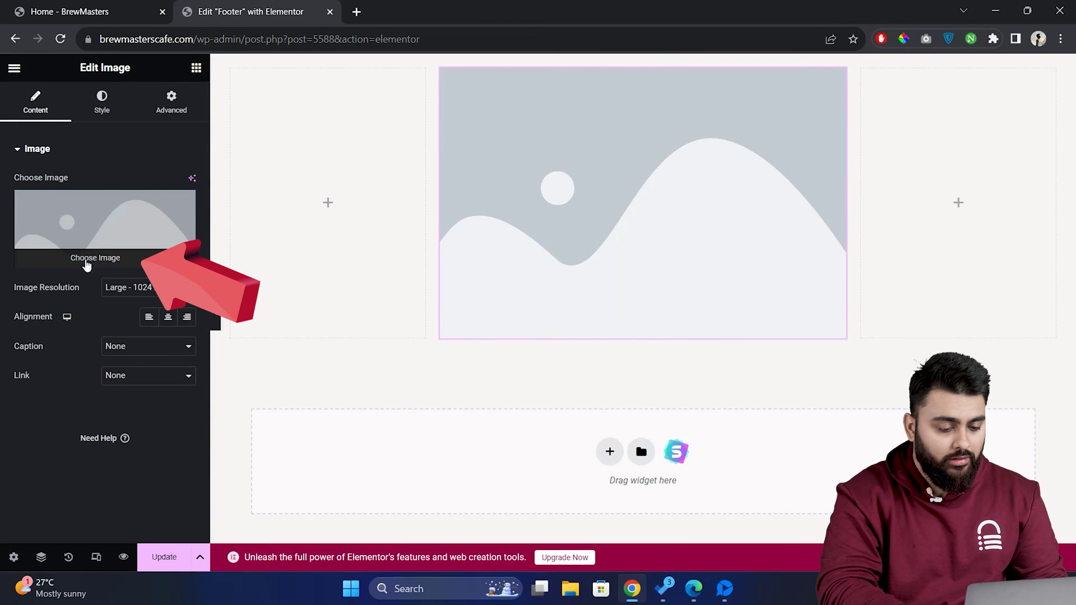
- Insert the BrewMasters logo from the Media Library and set its width to 53%
click(79, 261)
click(552, 466)
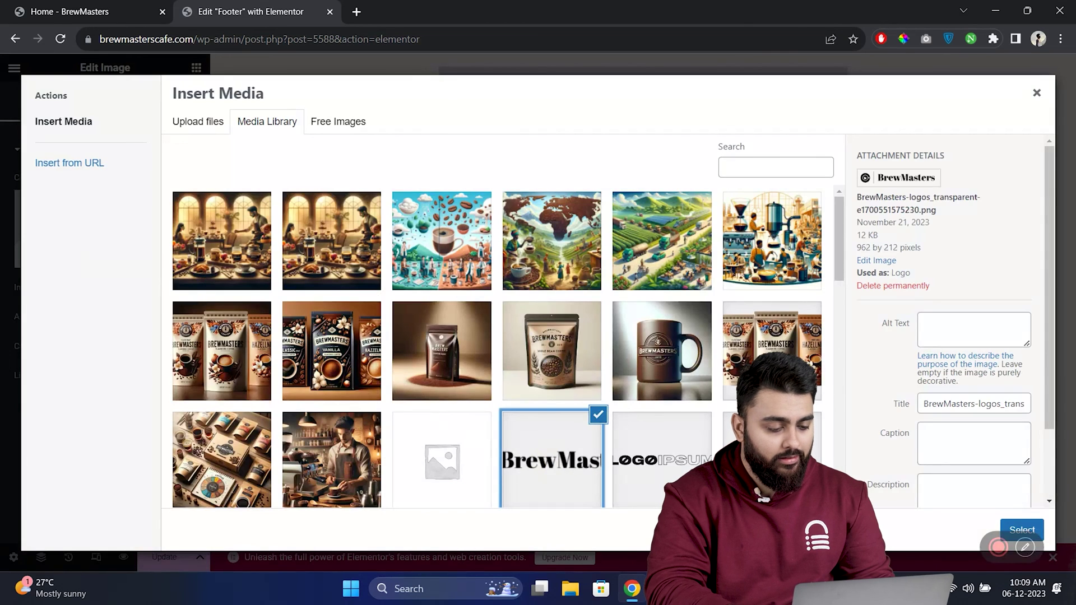
click(1020, 529)
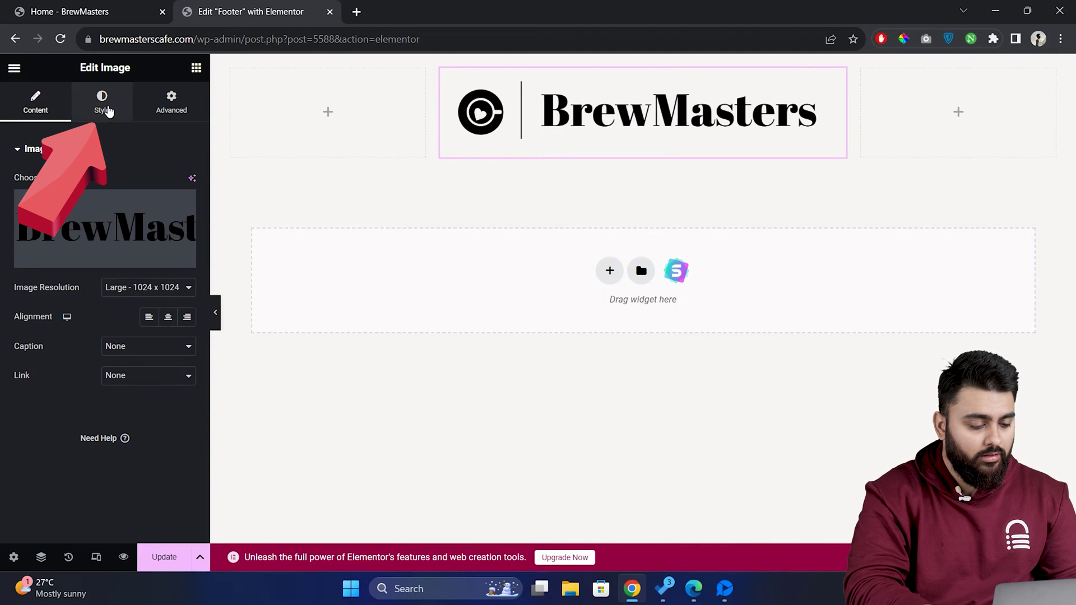
click(105, 108)
drag(14, 197, 84, 206)
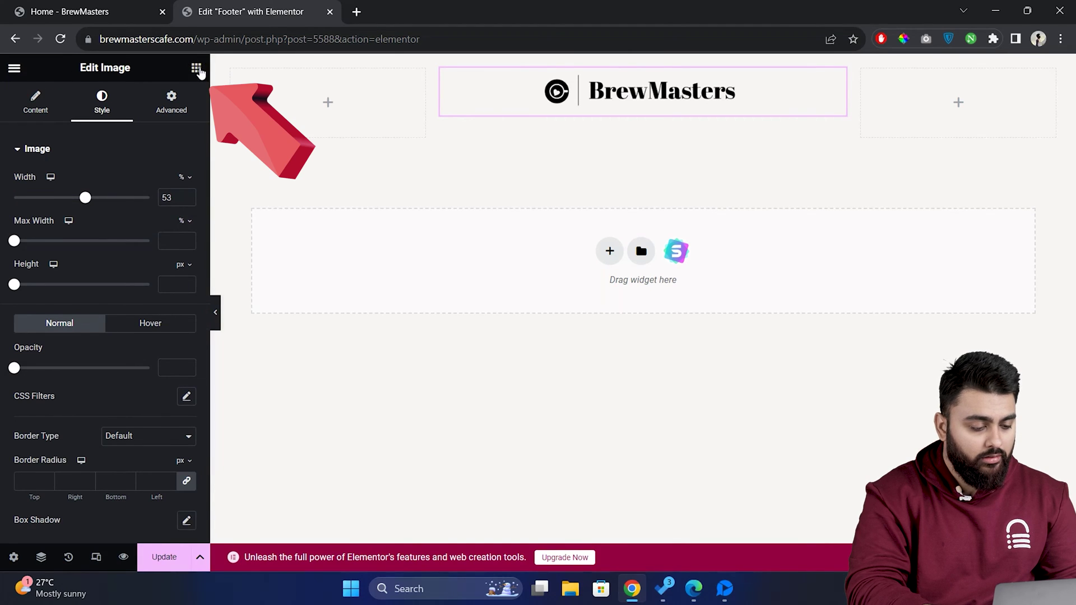
- Add a Text Editor below the logo with the pasted coffee-enthusiasts paragraph, centre-aligned
click(196, 68)
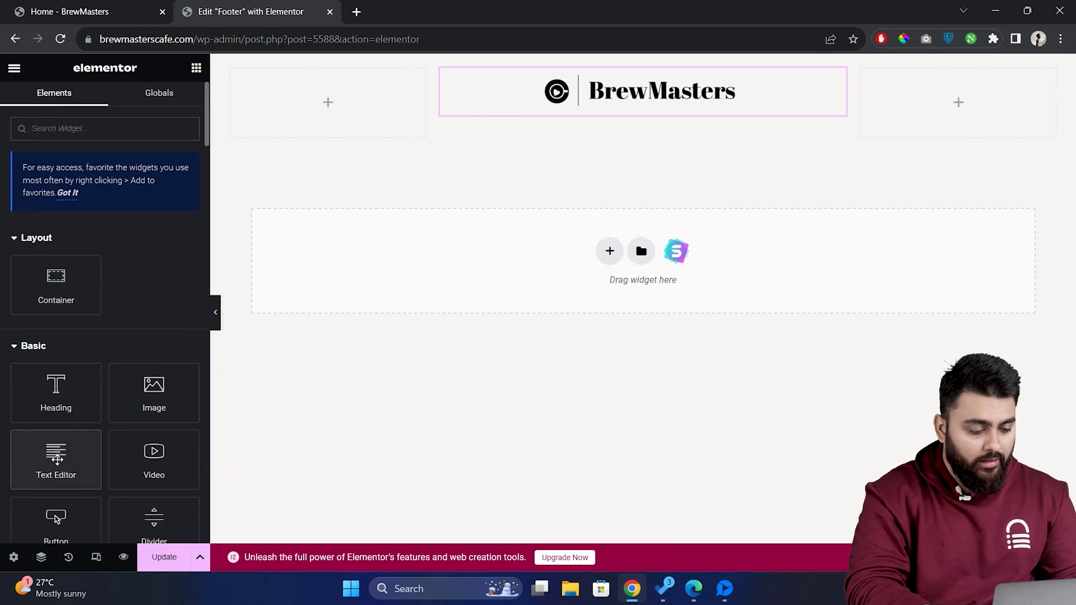
drag(59, 456, 639, 111)
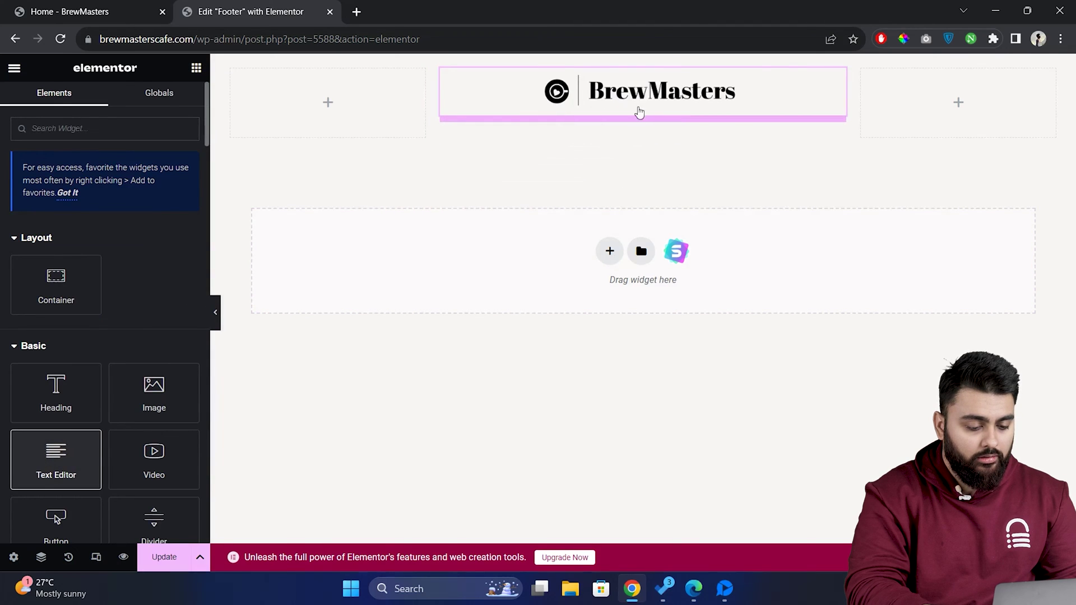
drag(127, 384, 16, 290)
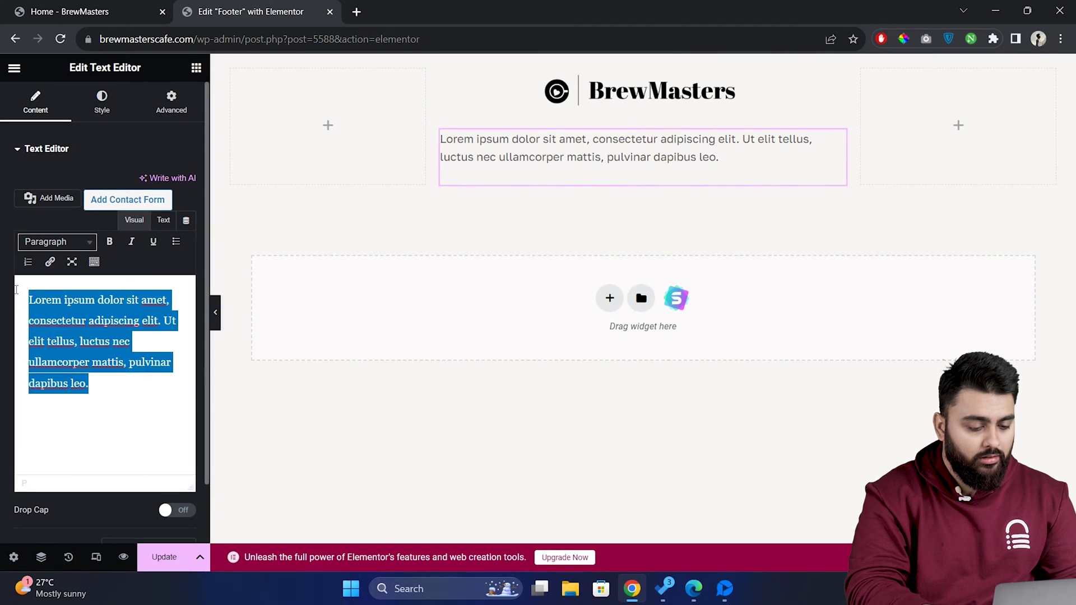
text(The ultimate destination for coffee enthusiasts. Here, every cup is a masterpiece, crafted with the finest beans and the passion of expert baristas. Join us on a flavorful journey in every sip.)
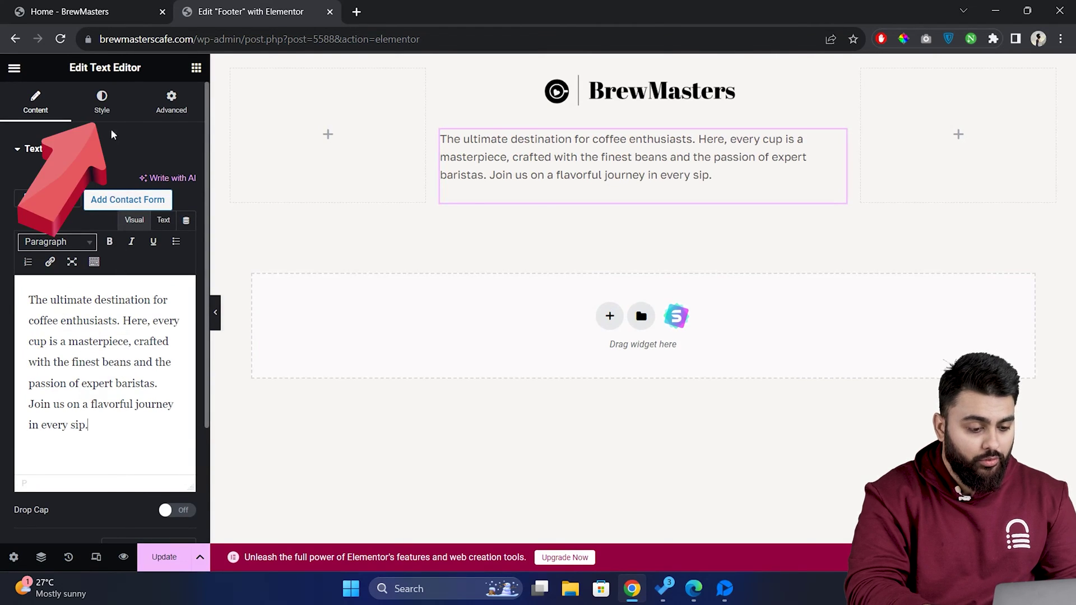
click(110, 109)
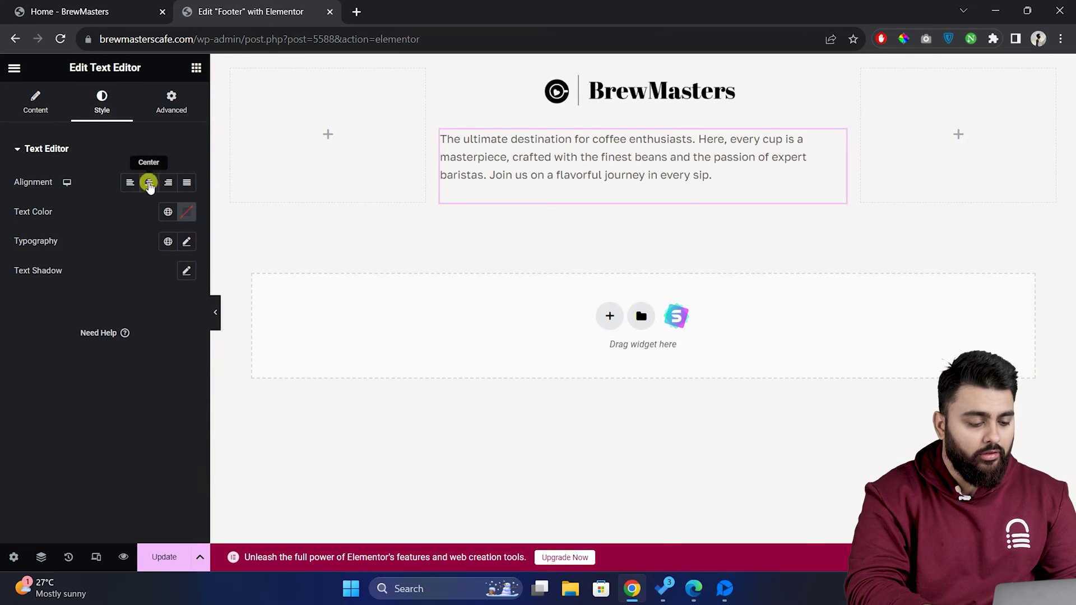
click(150, 187)
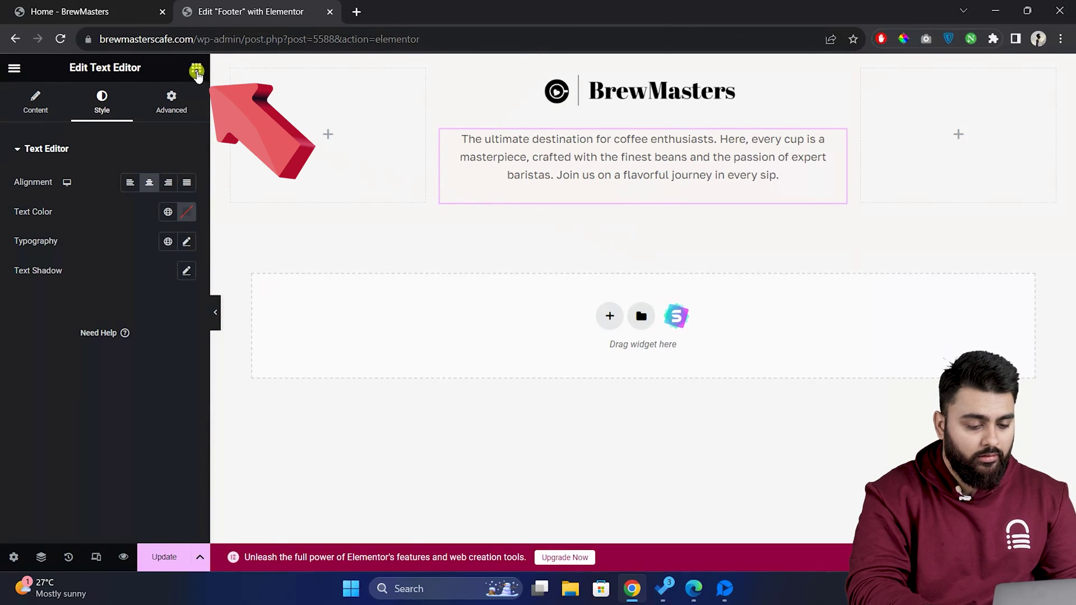
- Add a Social Icons widget beneath the paragraph
click(197, 70)
text(social)
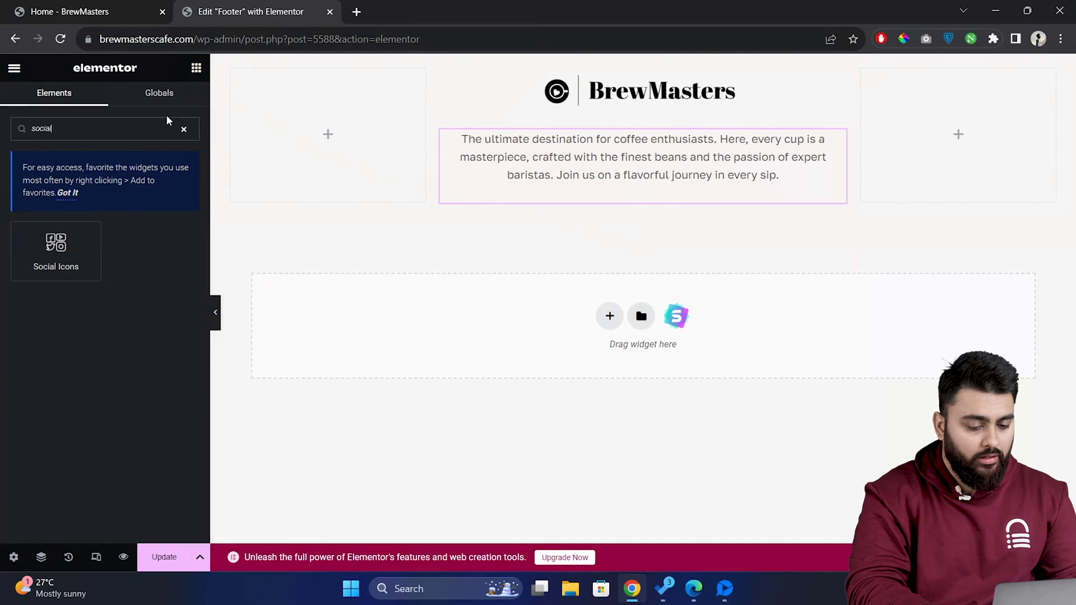
drag(56, 246, 678, 224)
- Paste the BrewMasters YouTube link into the YouTube icon and make the icons circular
click(97, 313)
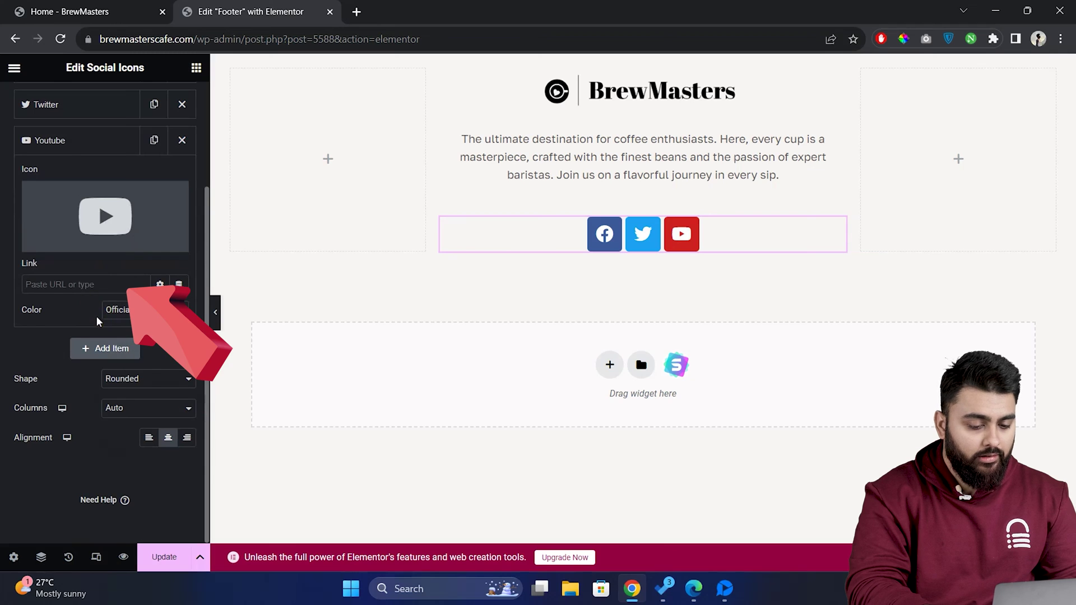
click(92, 285)
key(ctrl+v)
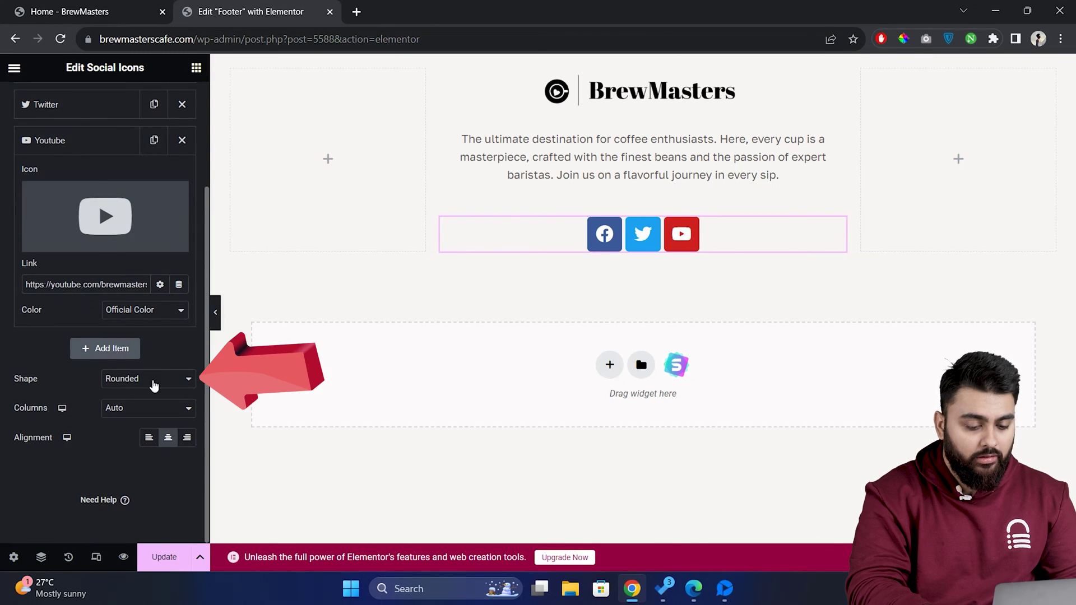
click(162, 385)
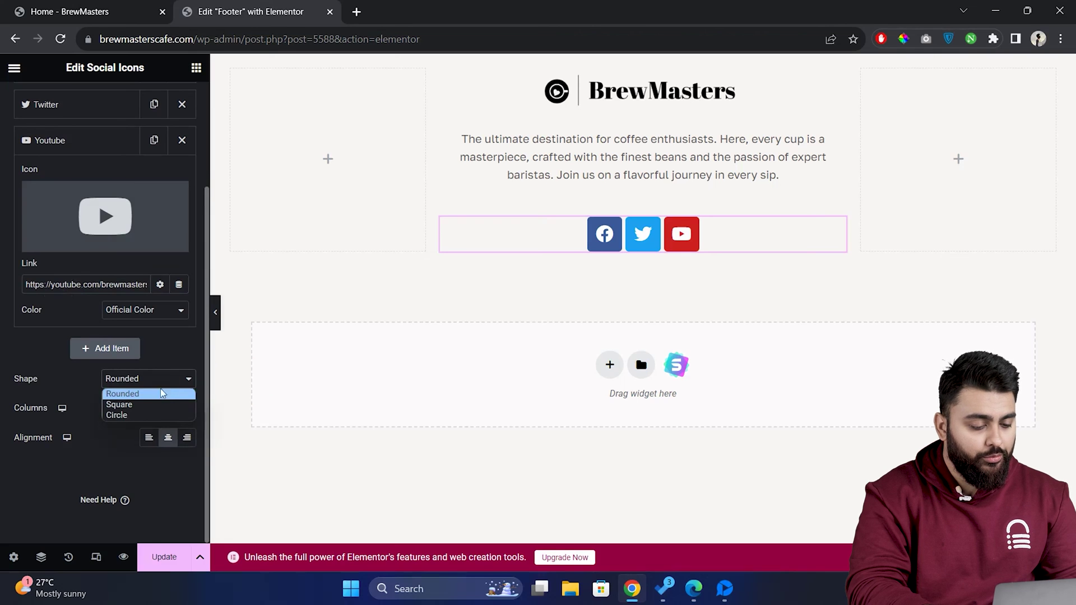
click(157, 415)
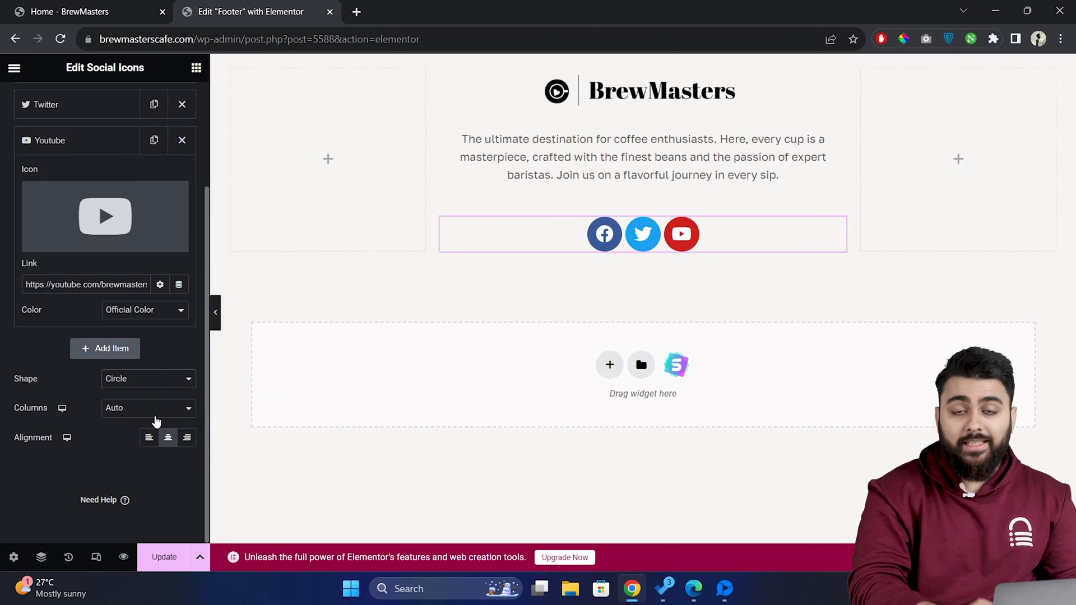
scroll(167, 350, up, 3)
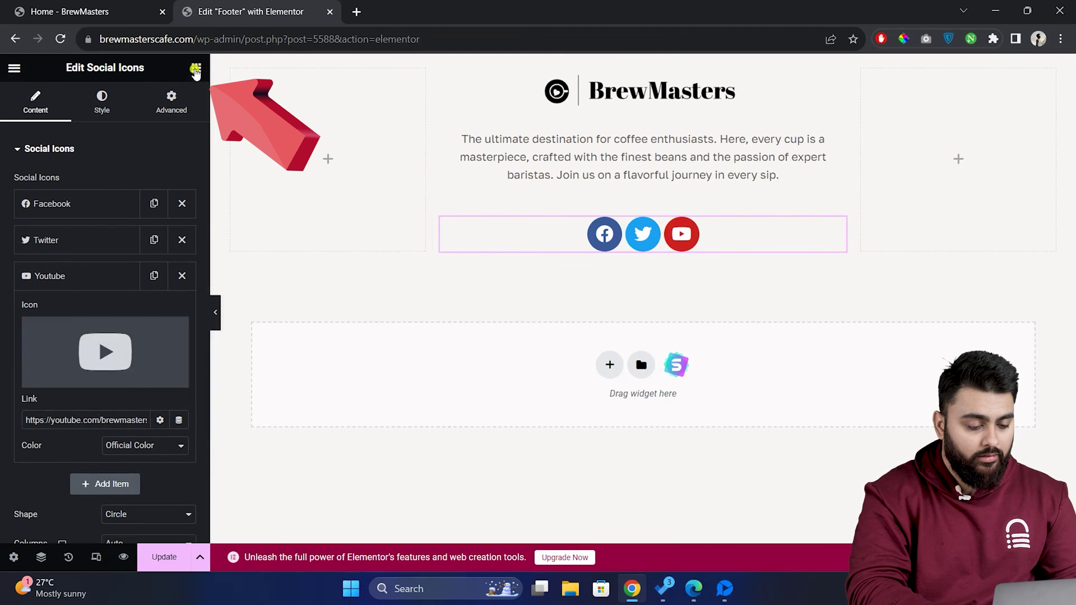
- Put a Navigation Menu in the left column with Vertical layout and vertical padding 9
click(196, 68)
text(navi)
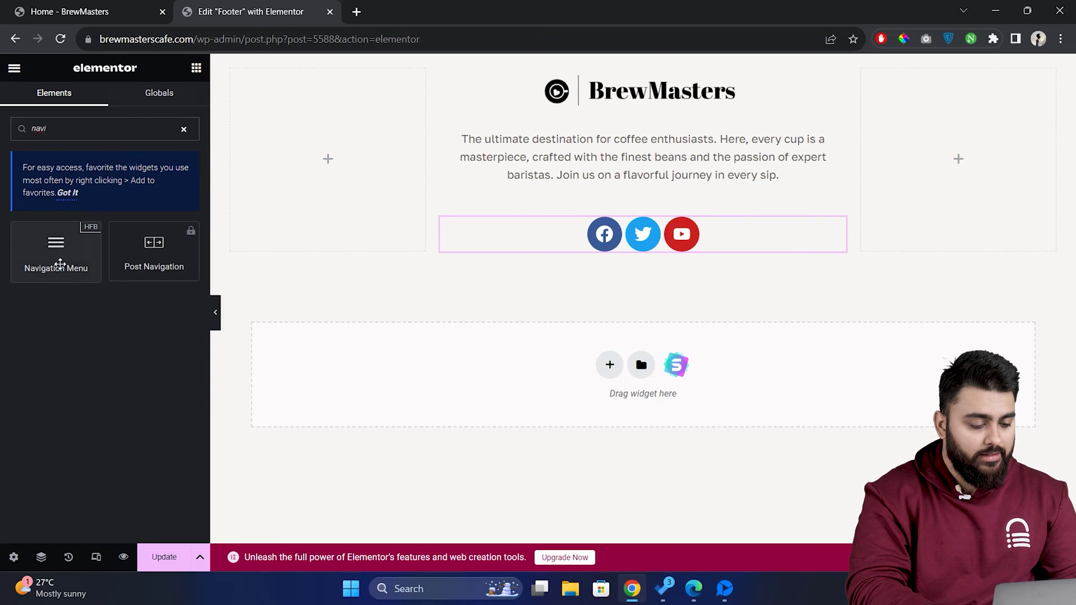
drag(59, 264, 318, 175)
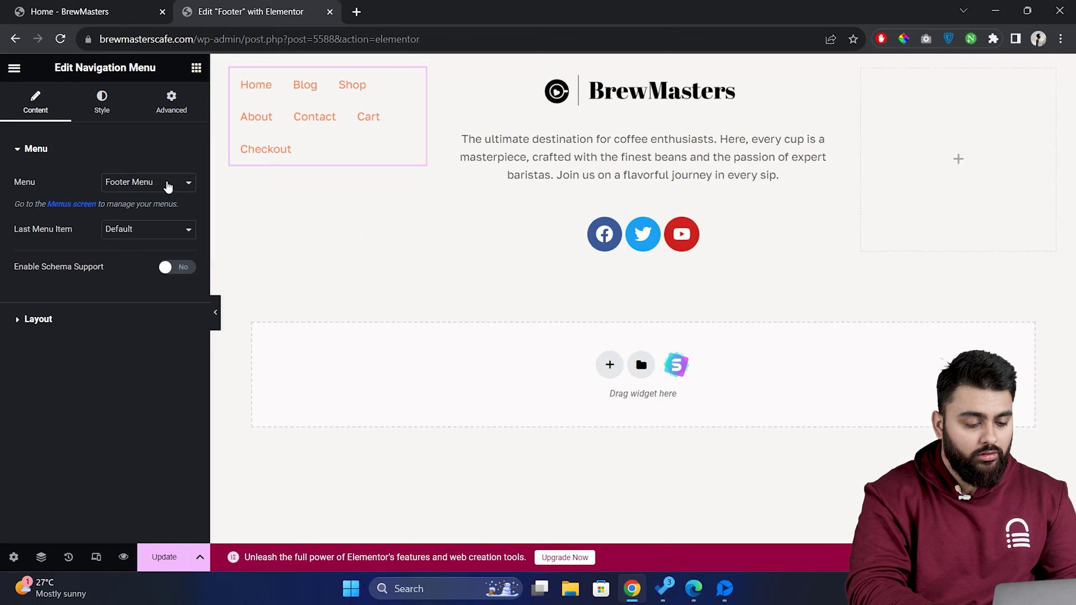
click(99, 319)
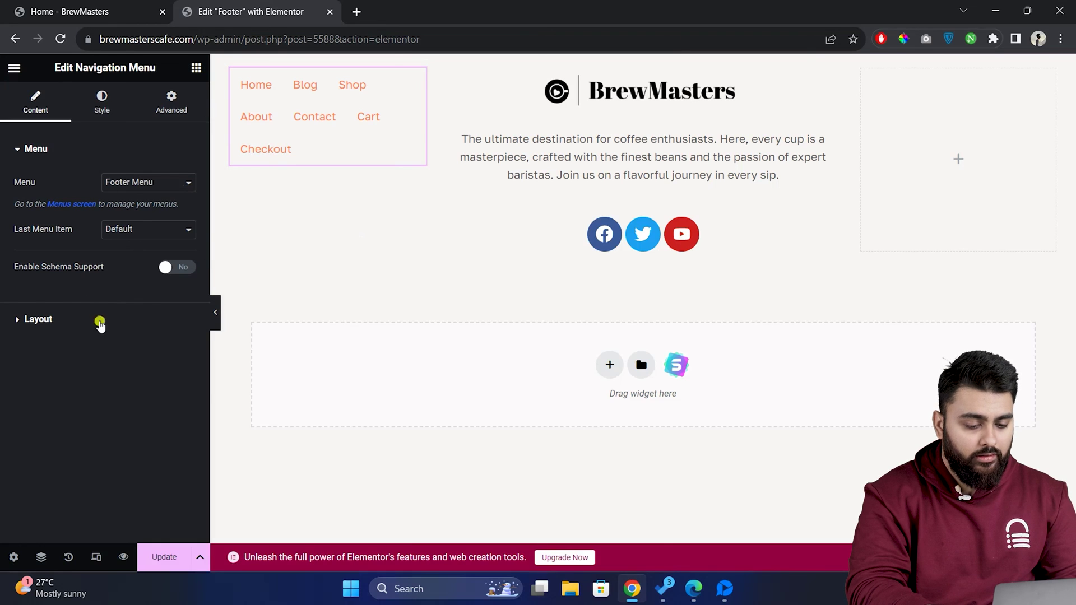
click(152, 219)
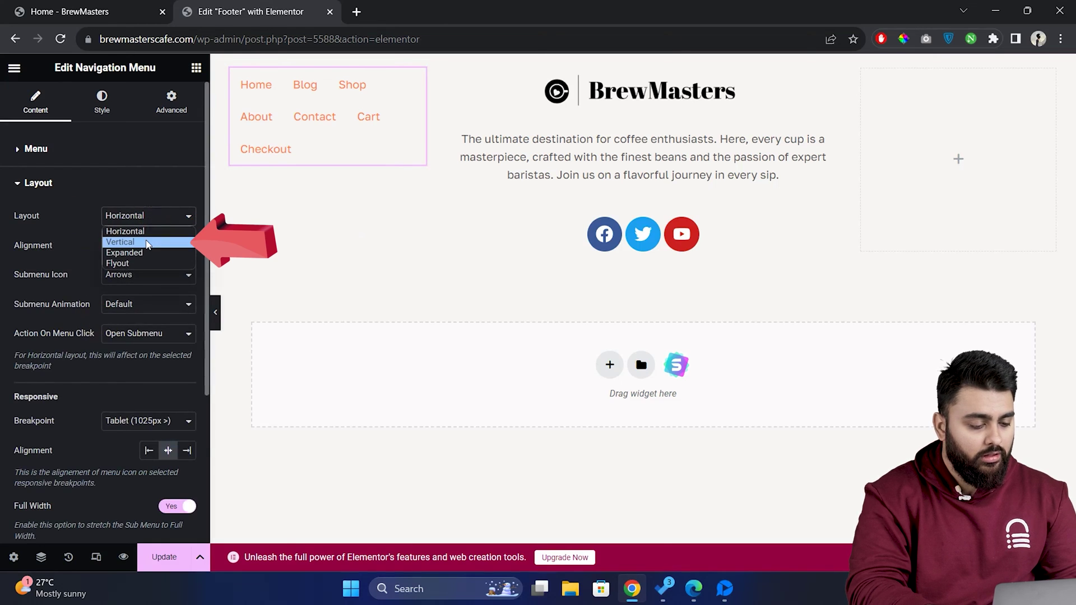
click(148, 242)
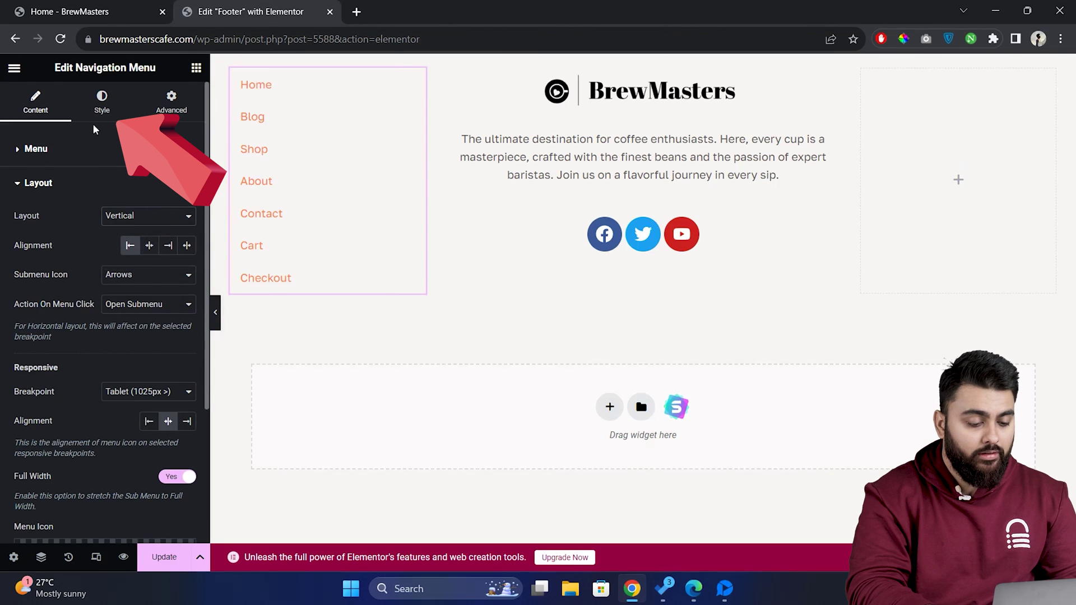
click(102, 106)
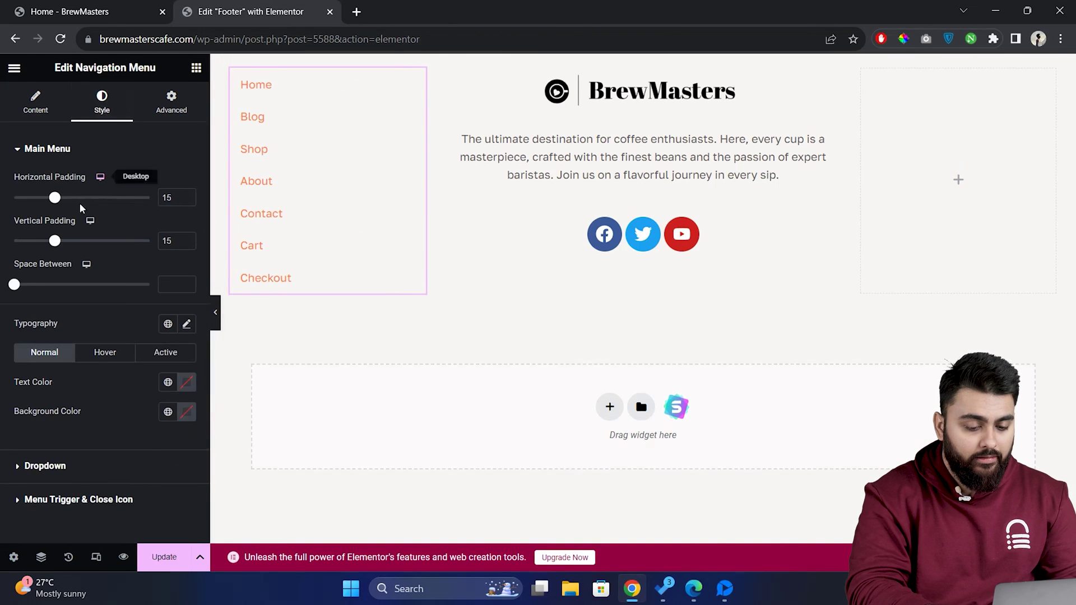
drag(54, 241, 38, 238)
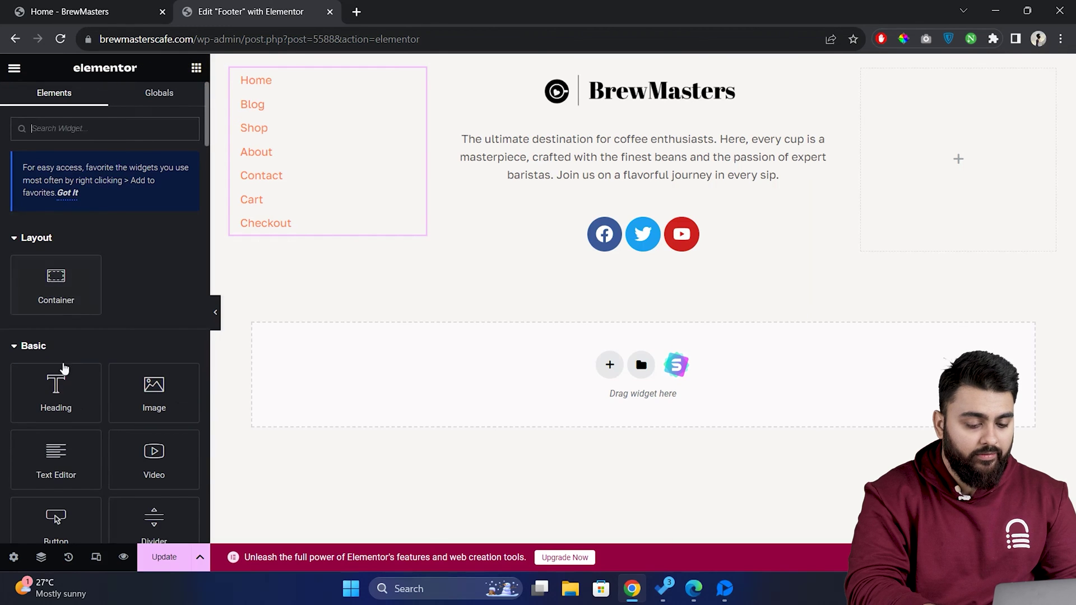
- Add an H3 'Quick Links' heading above the menu and a second heading in the right column
drag(56, 389, 286, 77)
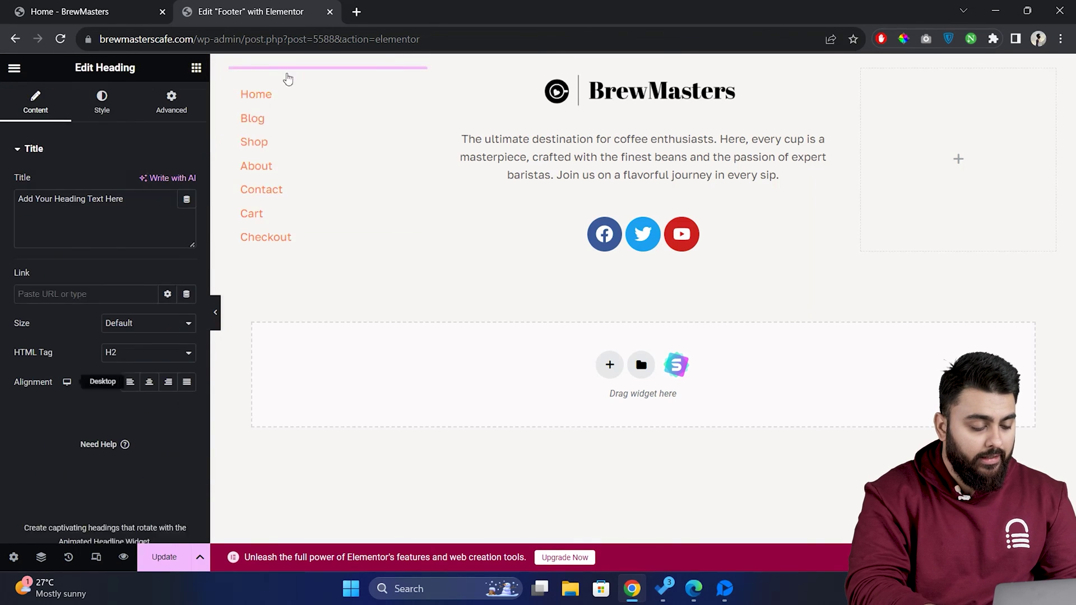
text(Quick L)
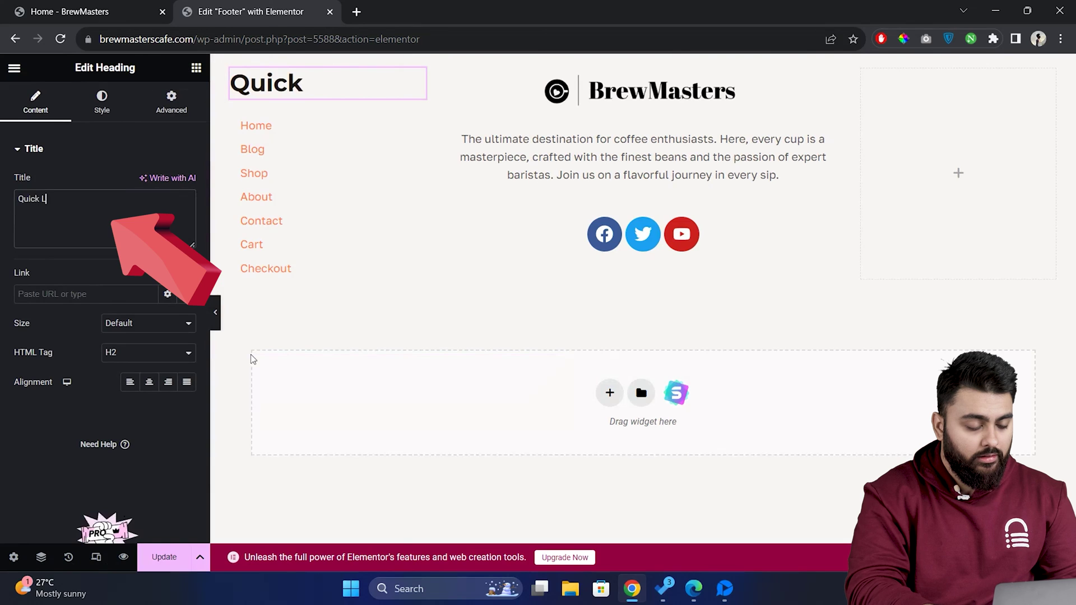
text(inks)
click(174, 353)
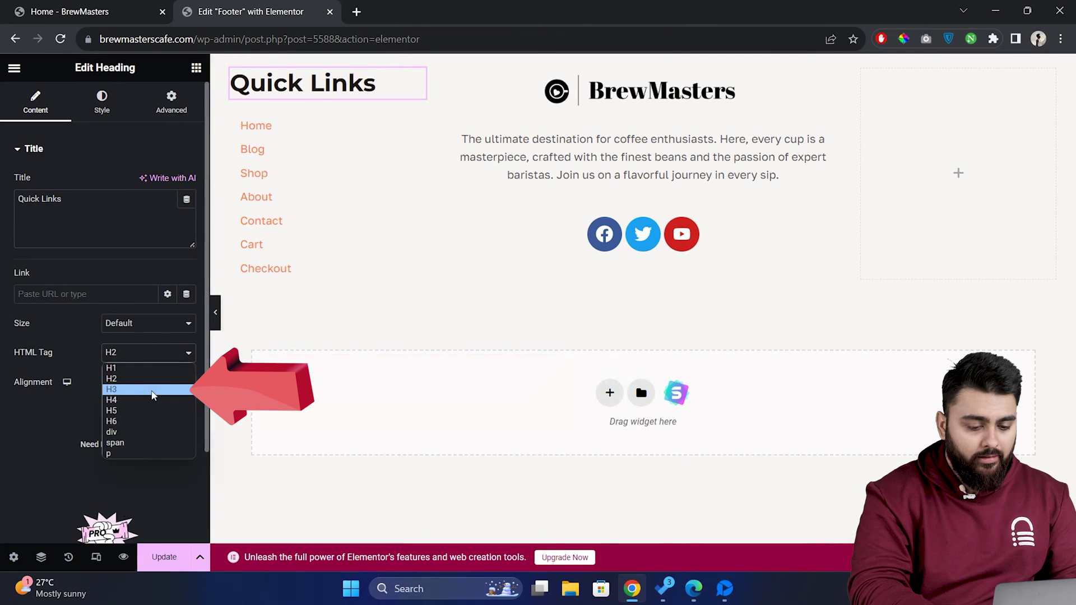
click(152, 390)
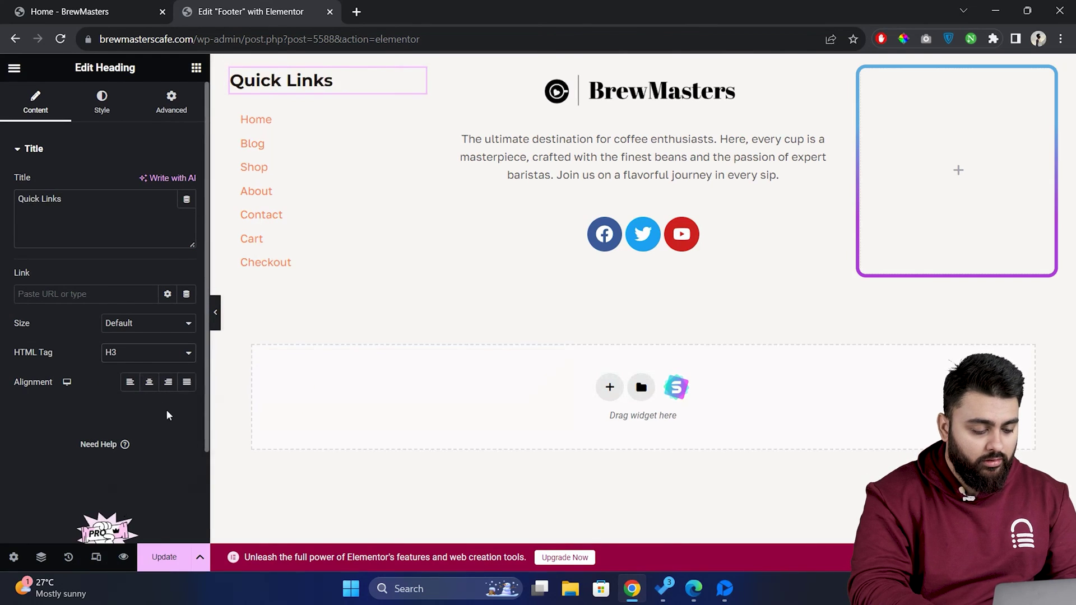
click(817, 498)
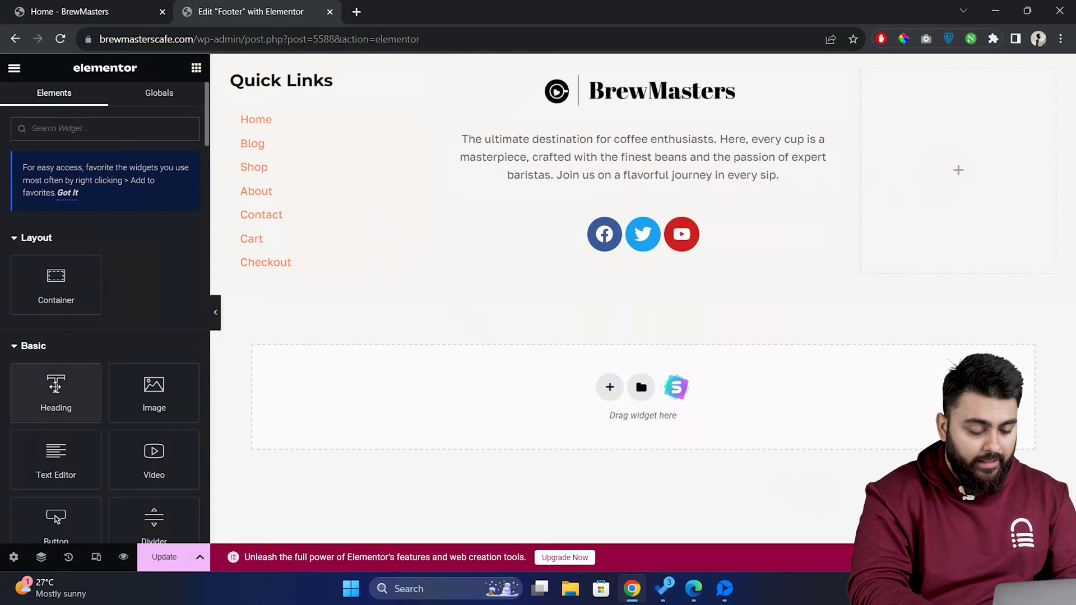
drag(55, 392, 943, 137)
- Title the right-column heading 'Contact' and add an Icon List beneath it
text(Cont)
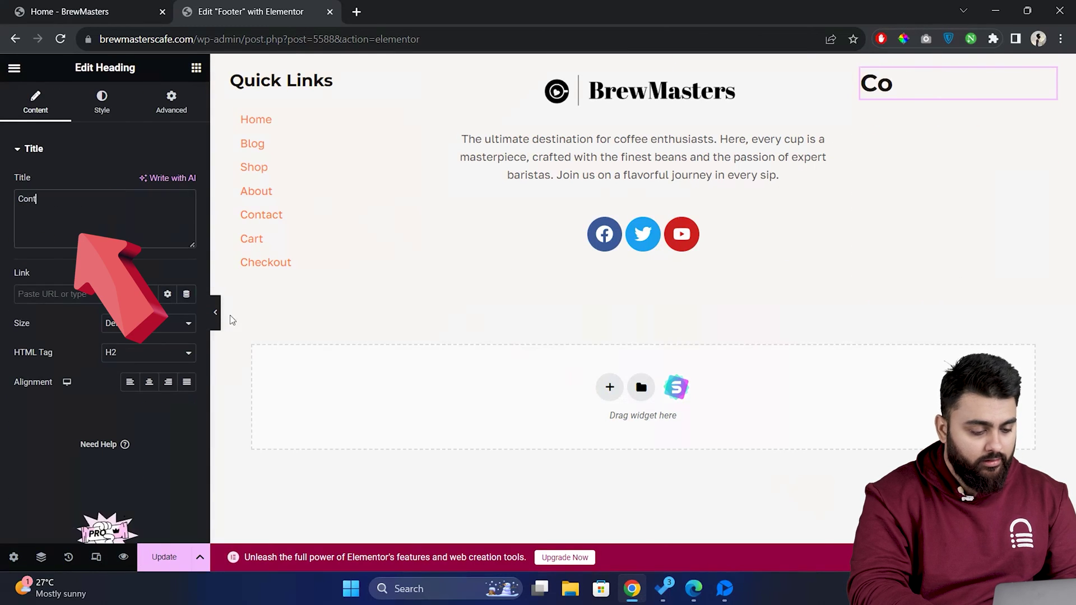
text(act)
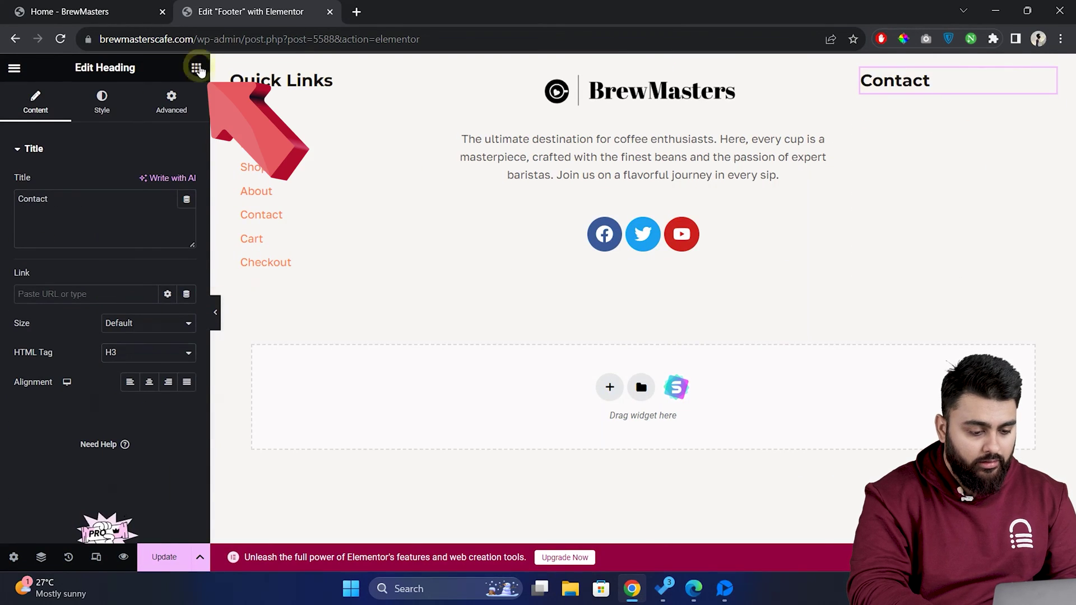
click(196, 68)
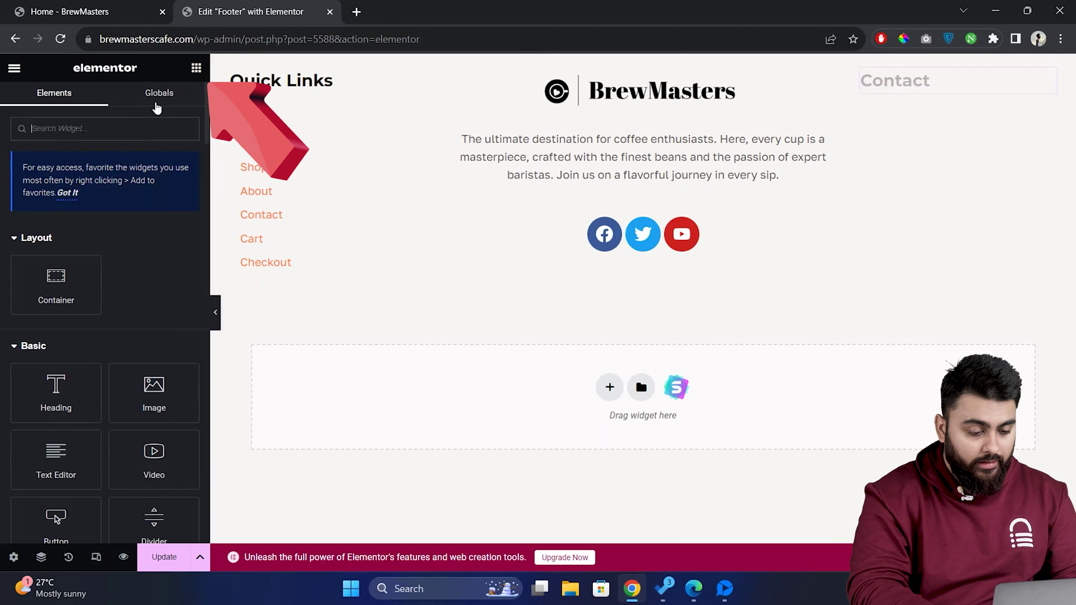
text(icon)
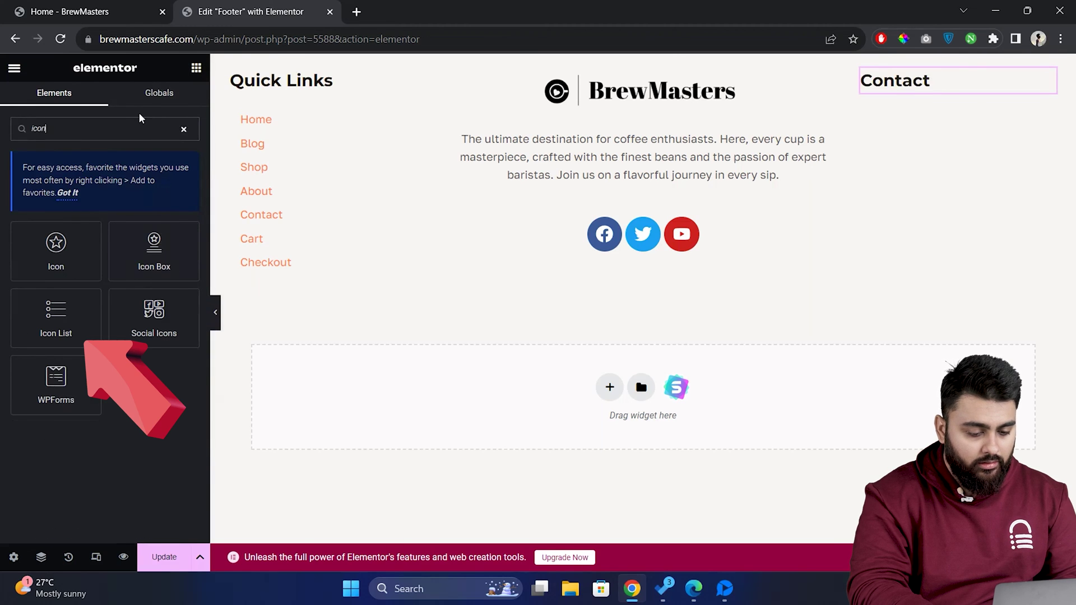
drag(56, 314, 960, 95)
- Set the first list item to the street address with a map pin icon
click(107, 233)
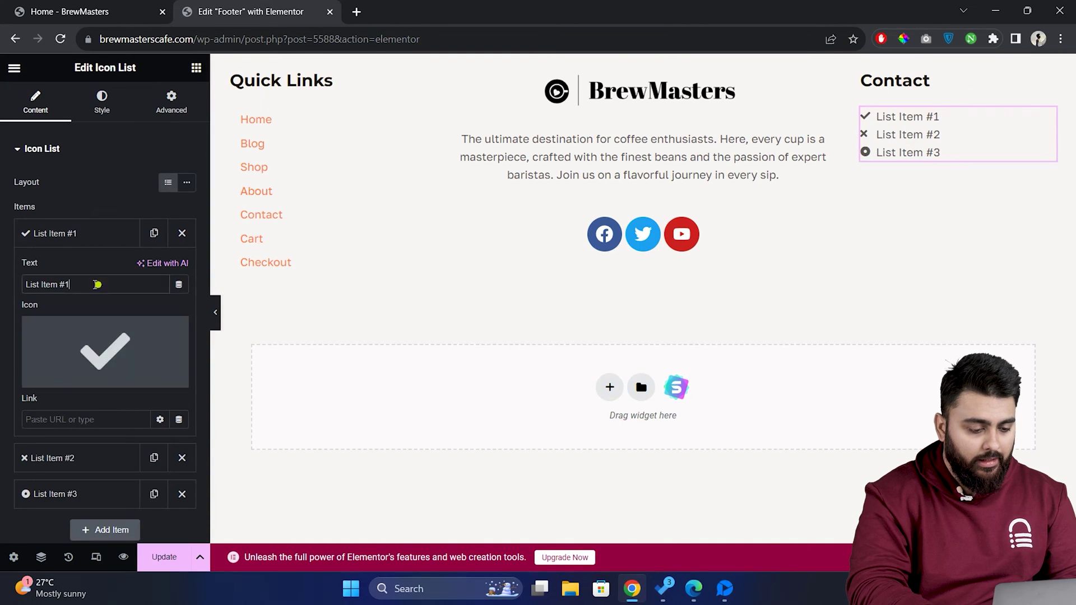
triple_click(96, 284)
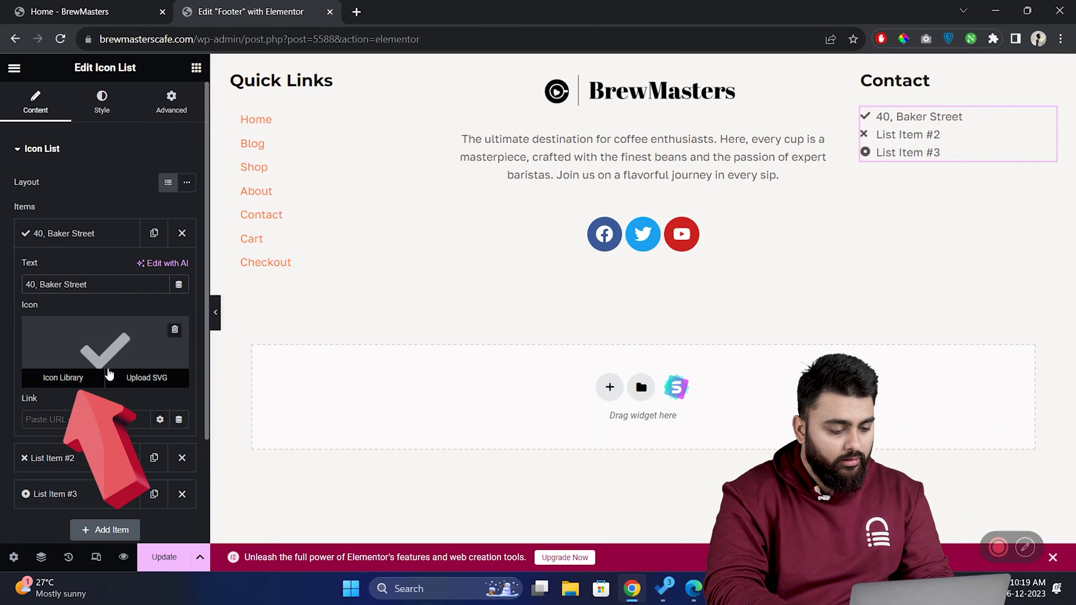
click(73, 377)
click(479, 122)
text(map)
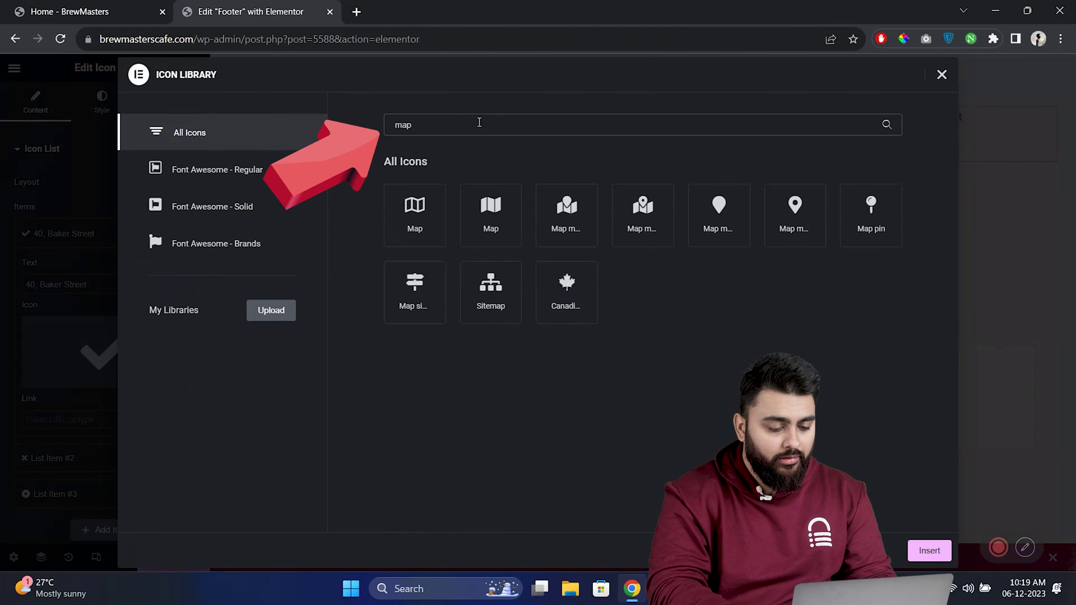
click(790, 212)
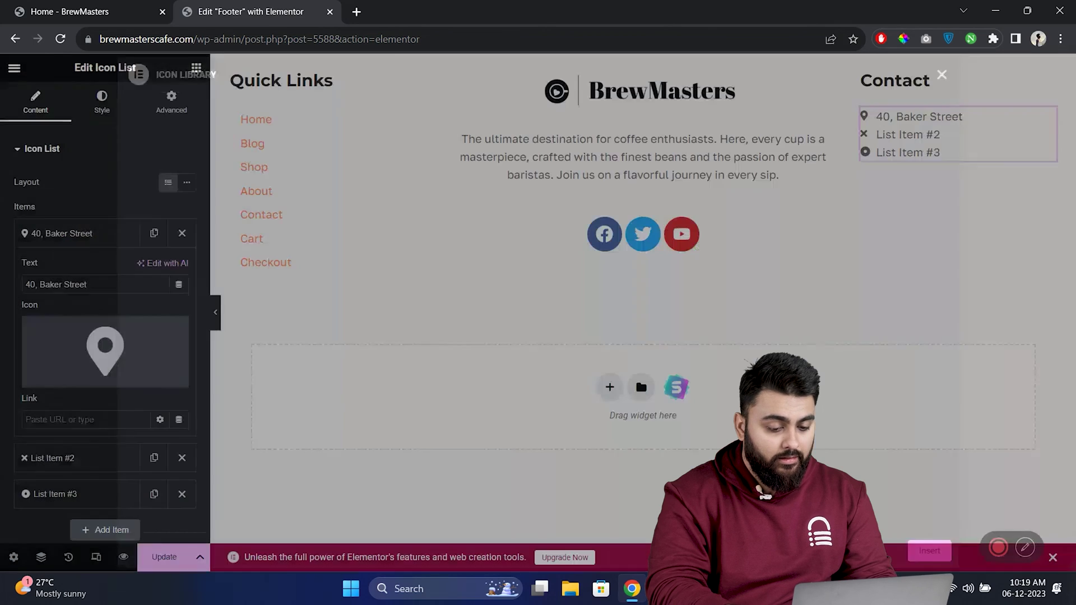
- Enter the phone number as the second item with a phone icon
text(98)
text(76543210)
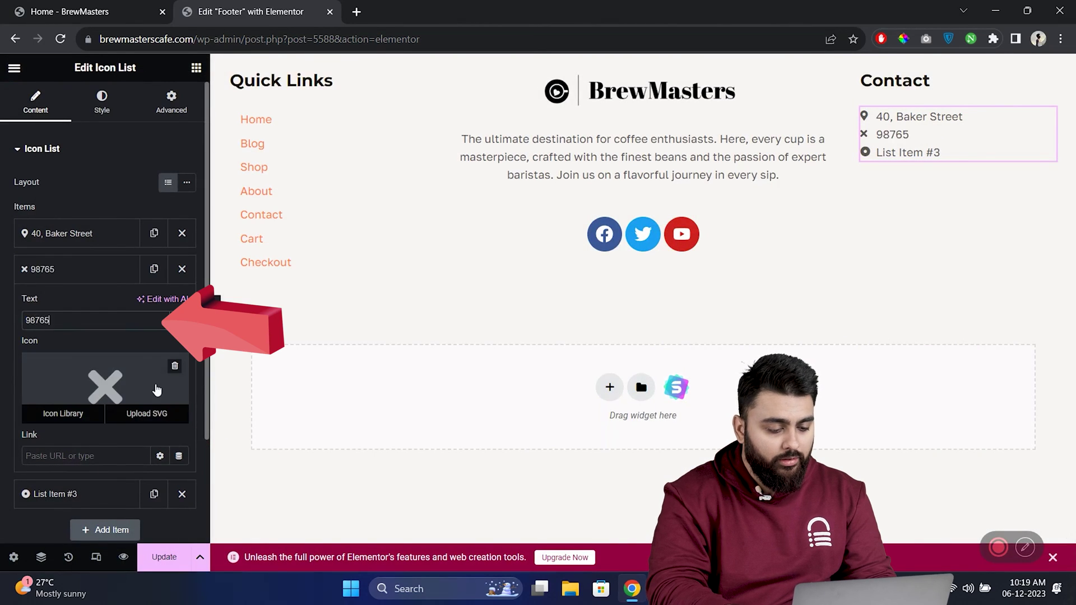
click(156, 391)
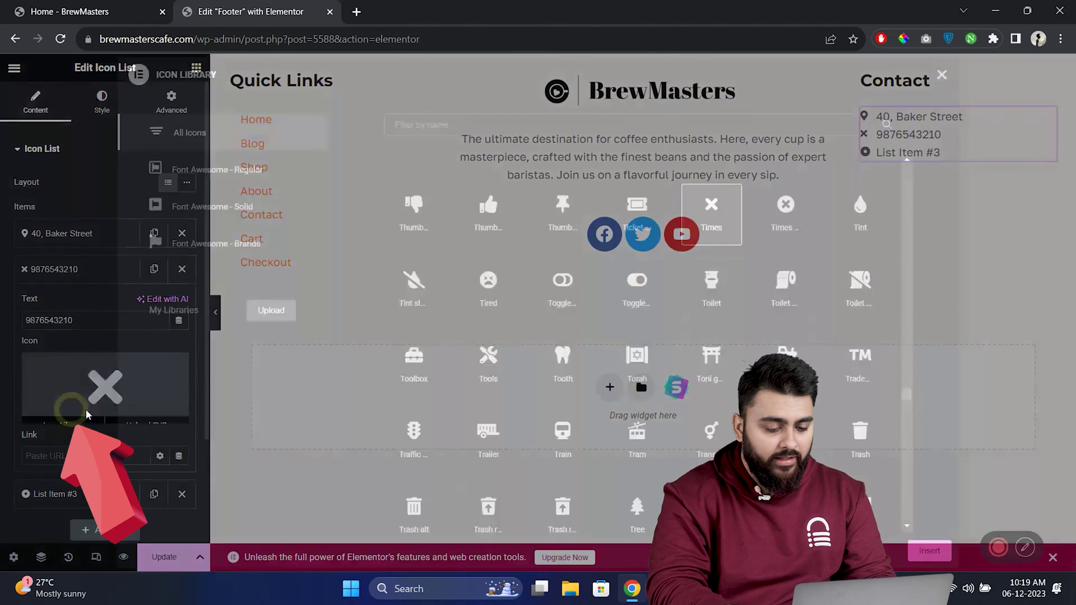
click(478, 133)
text(phone)
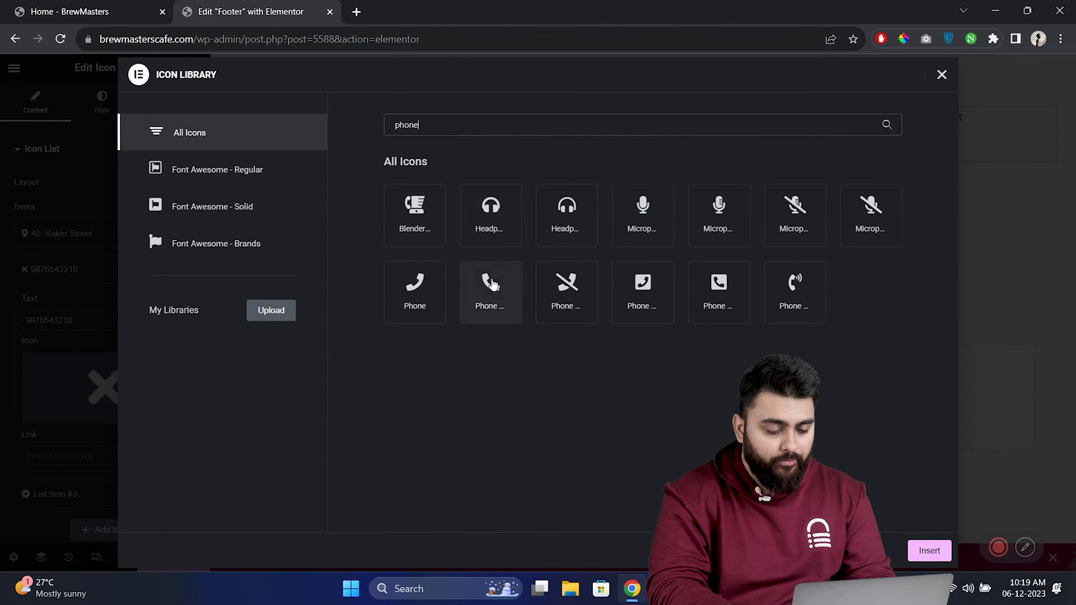
click(490, 289)
click(929, 550)
- Set the third item to the contact e-mail address with the Mail bulk icon
click(86, 493)
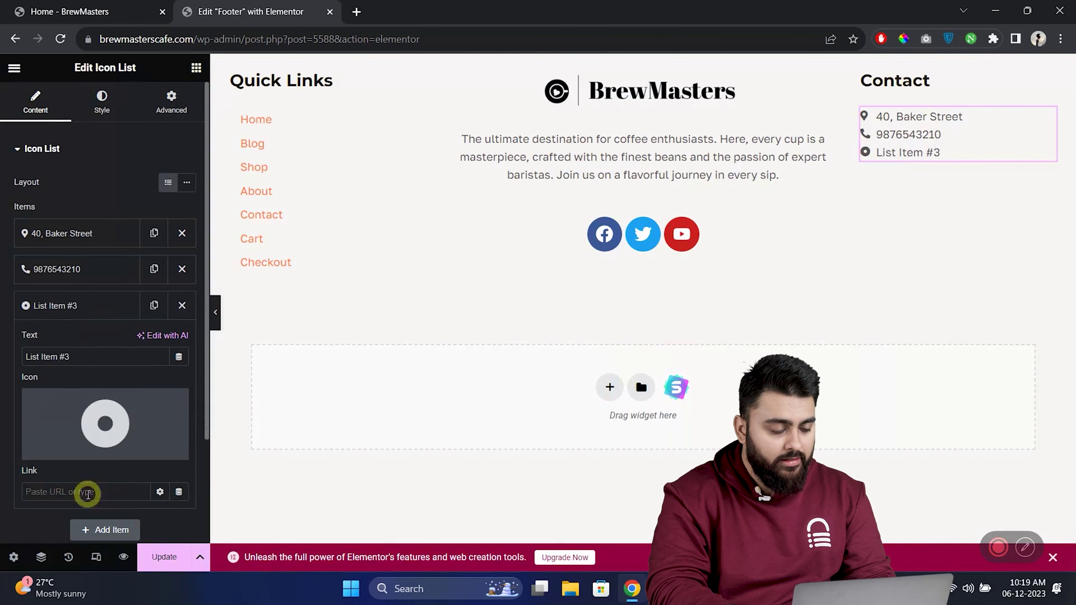
triple_click(95, 356)
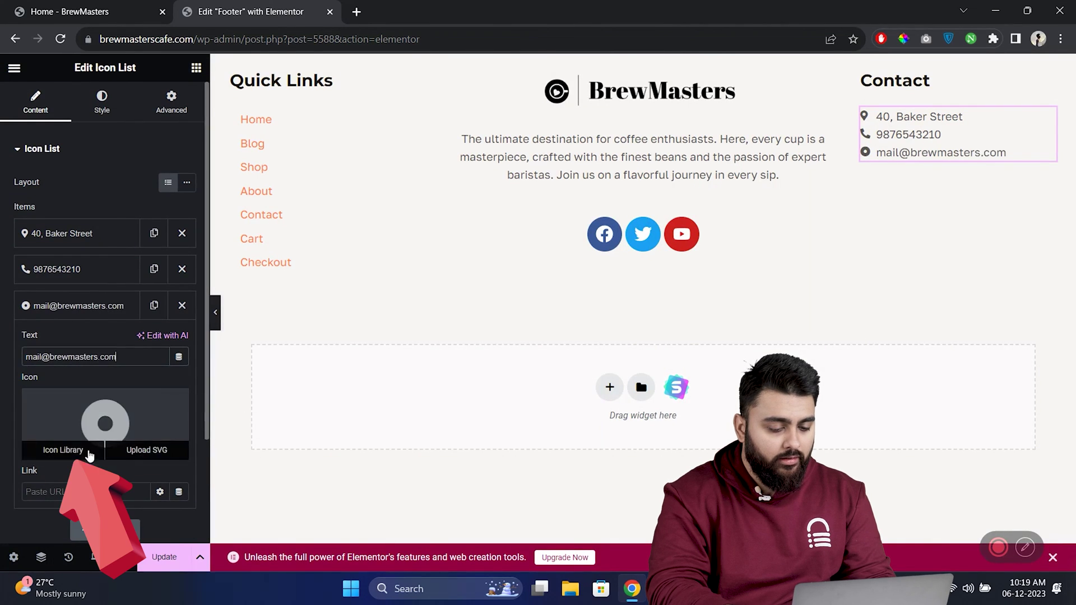
click(65, 449)
click(448, 124)
text(mail)
click(427, 202)
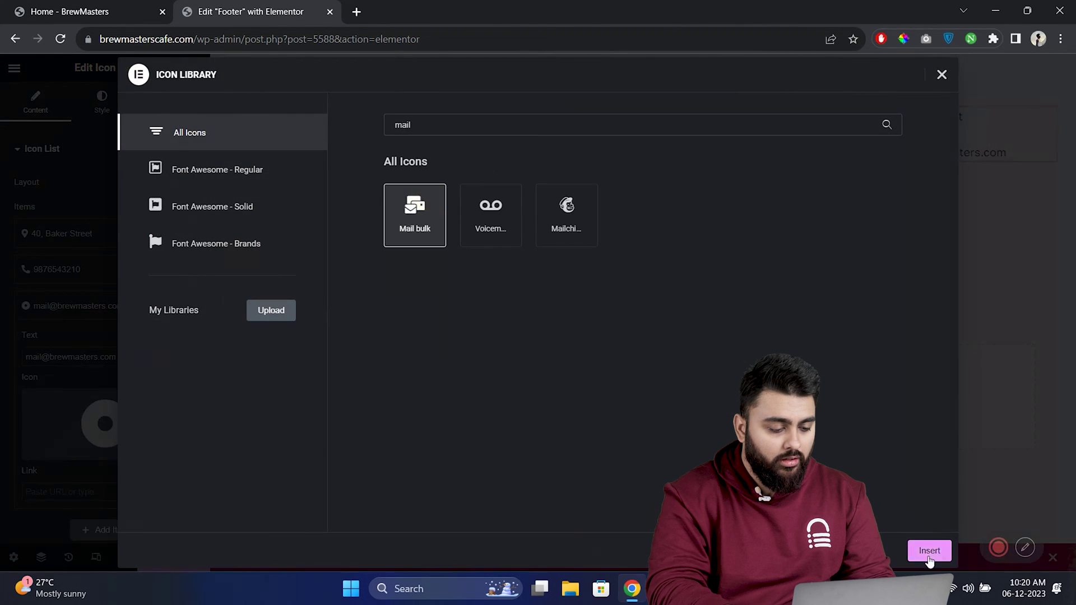
click(928, 550)
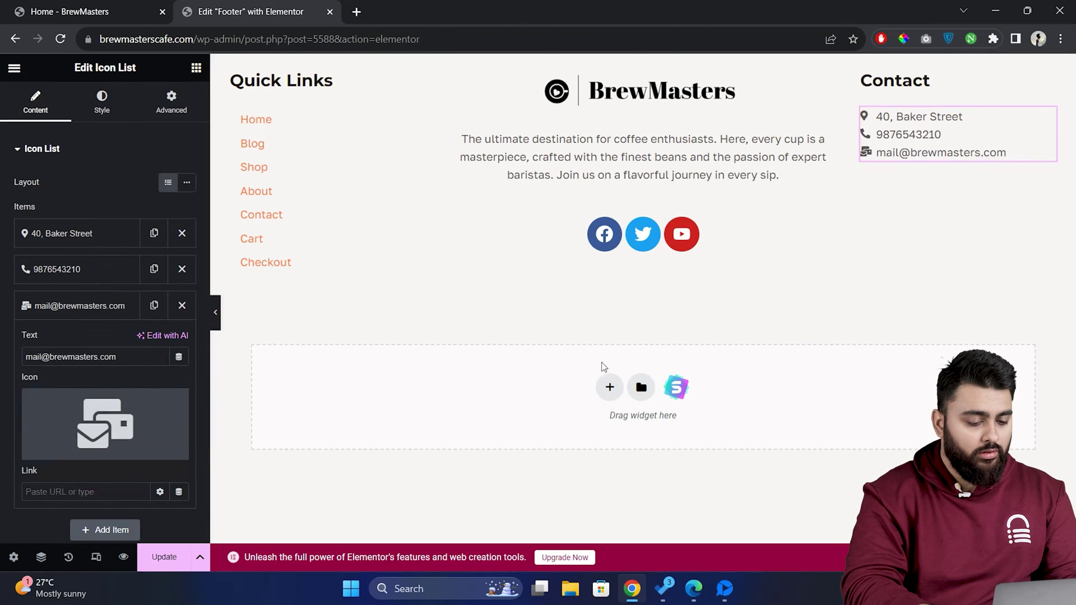
- Add a single-column row below the columns holding a centre-aligned Copyright widget
click(610, 388)
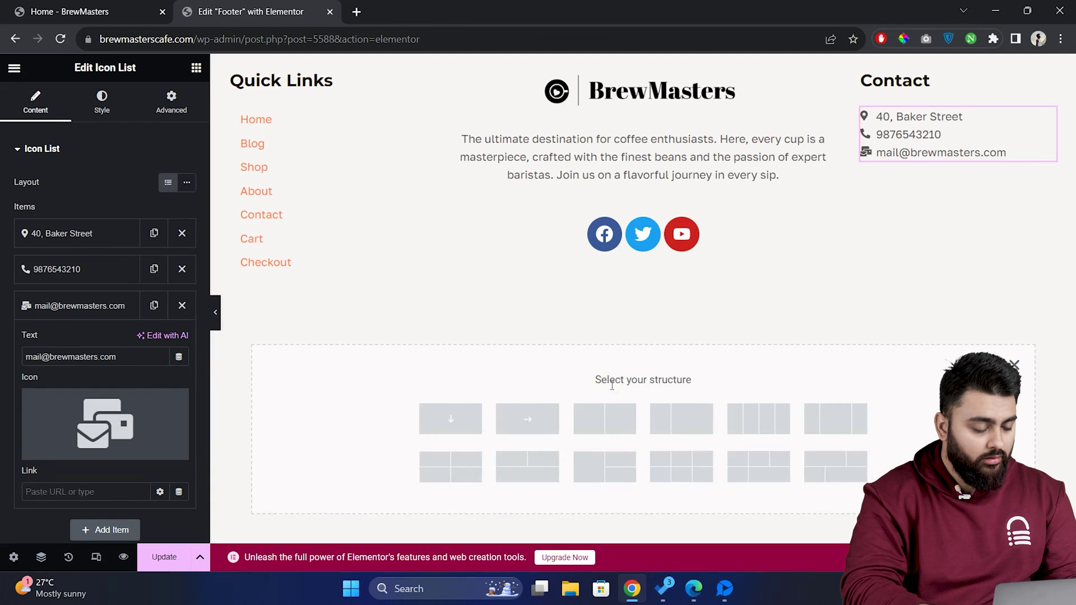
click(458, 425)
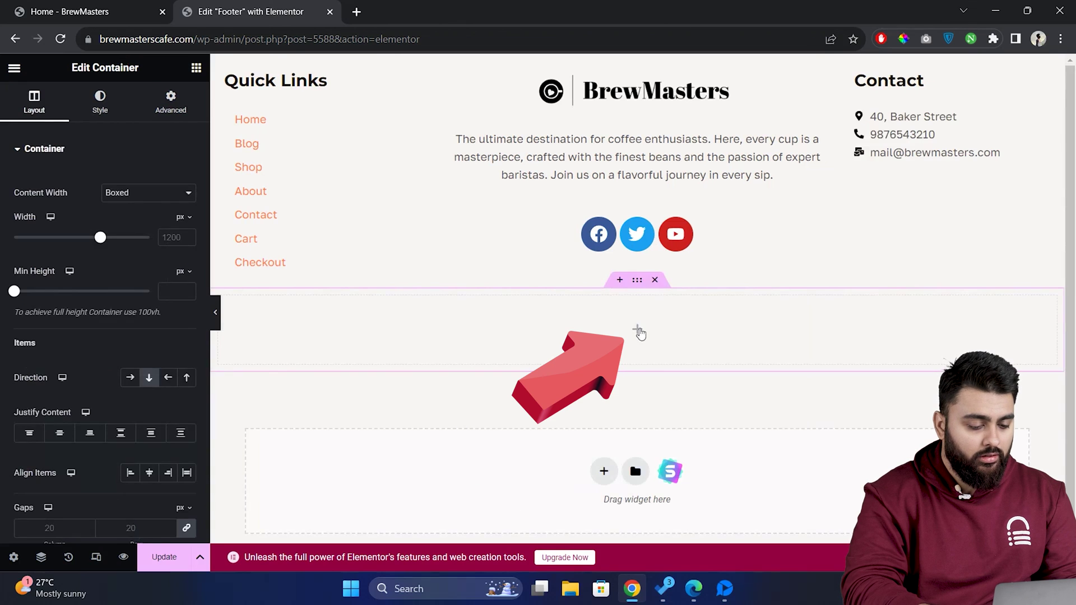
click(639, 331)
text(copy)
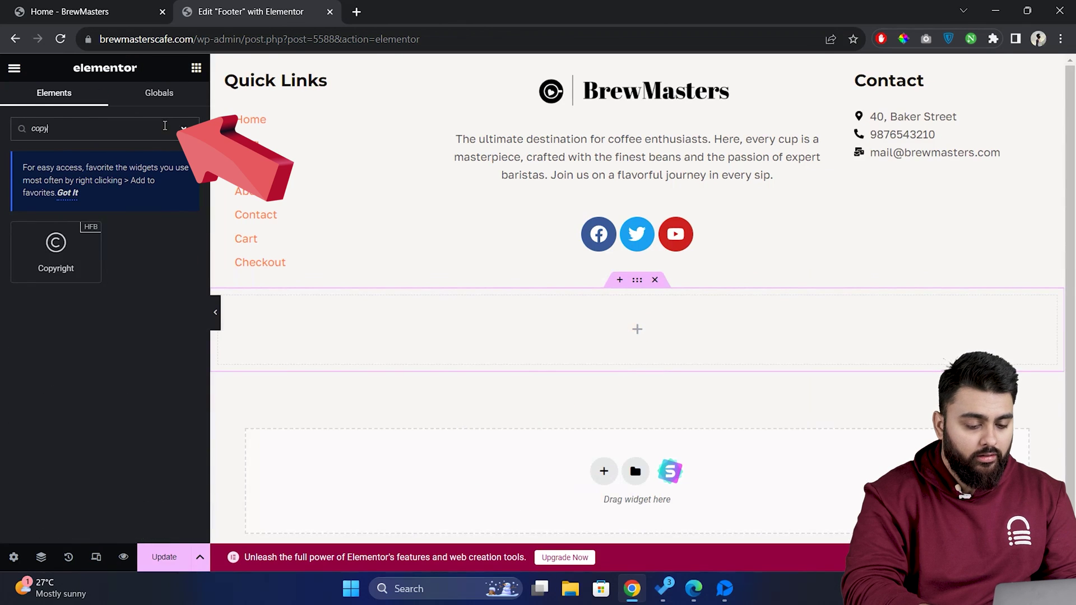
text(ri)
drag(56, 253, 571, 334)
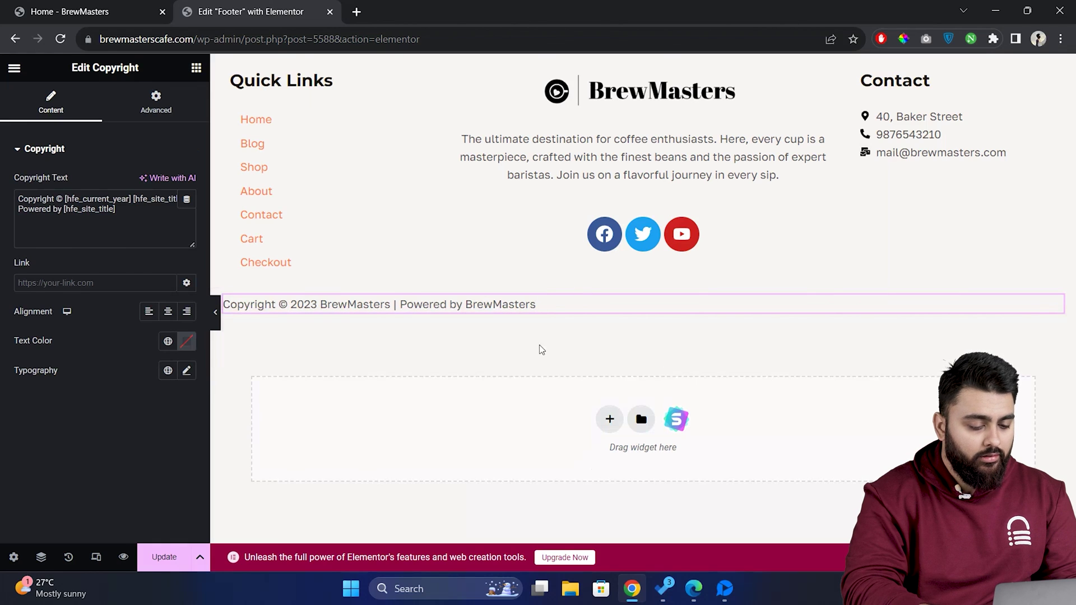
click(167, 311)
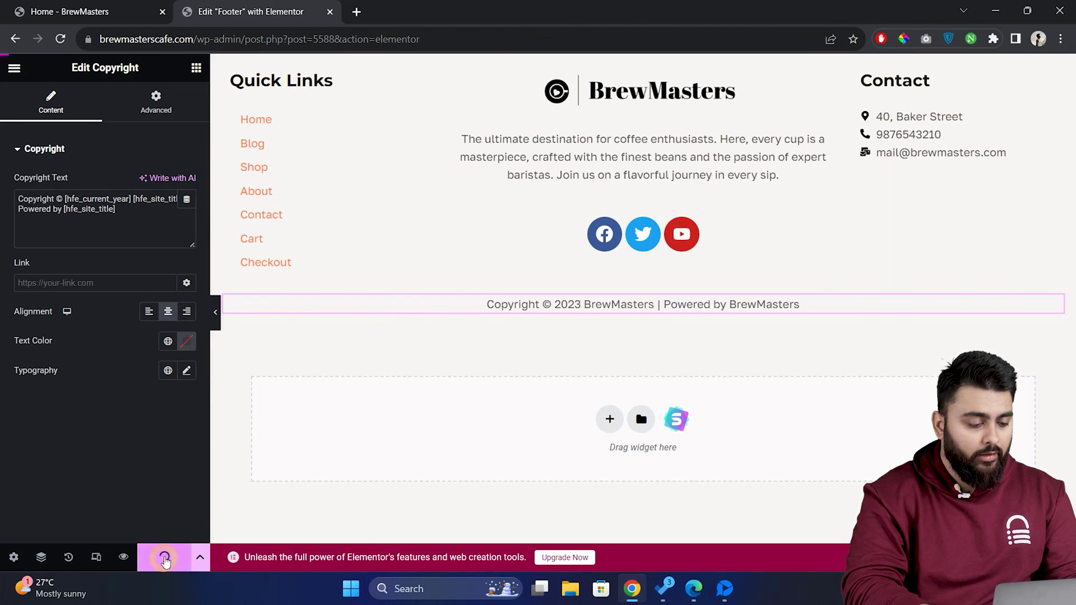
- Switch to the live Home - BrewMasters page and scroll down to the footer
click(104, 10)
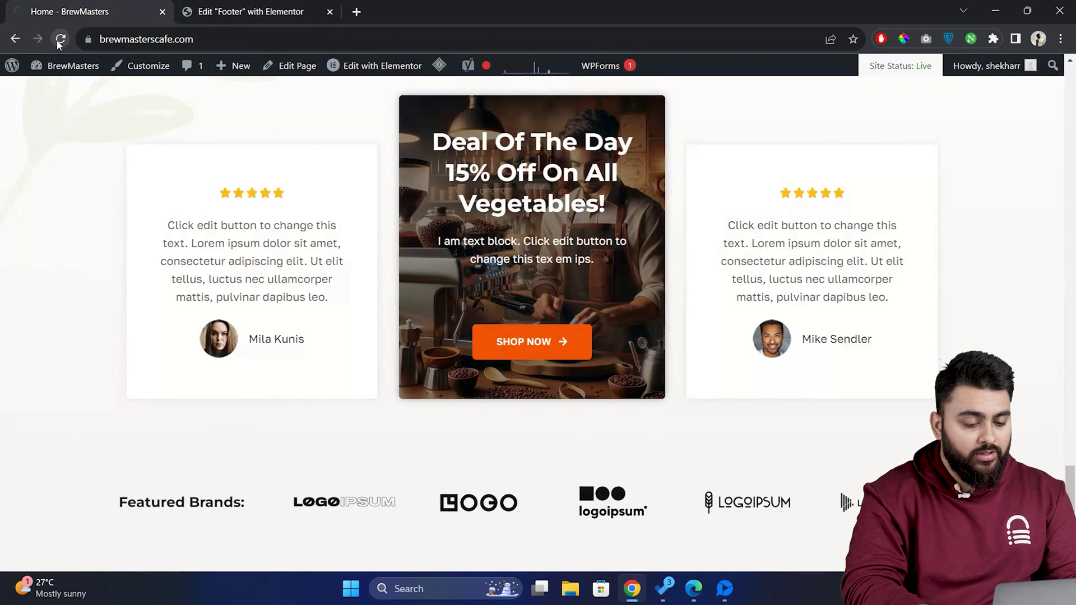
scroll(308, 188, down, 5)
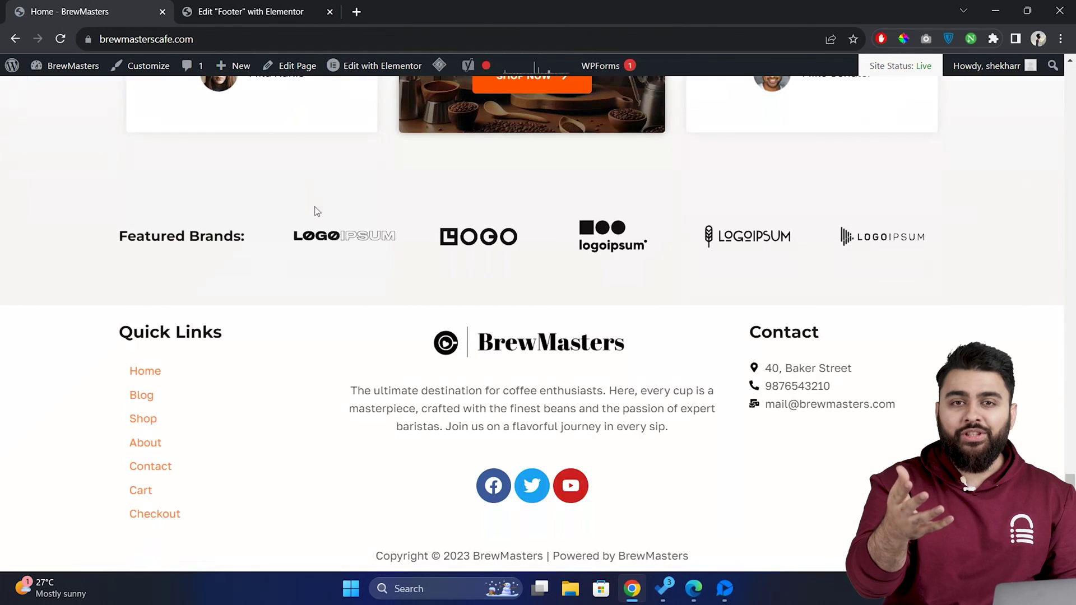